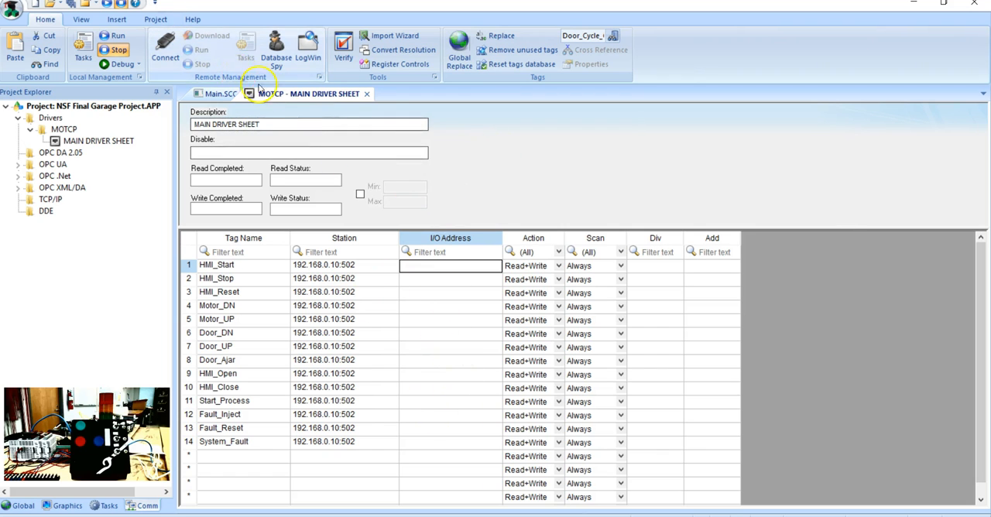
# Step: Open the documentation for the MOTCP driver from the list of communication drivers
pyautogui.click(192, 18)
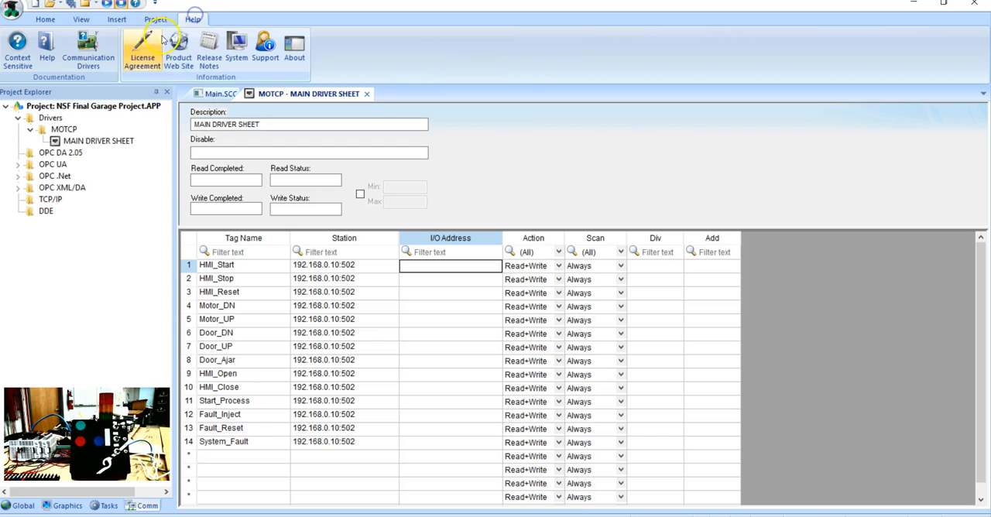
pyautogui.click(91, 51)
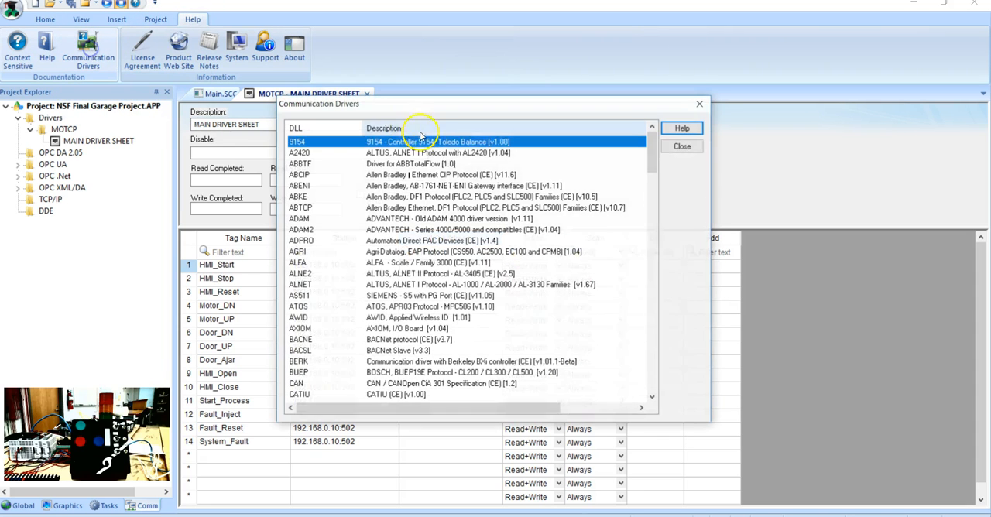
pyautogui.scroll(-9, 440, 186)
pyautogui.scroll(-20, 440, 190)
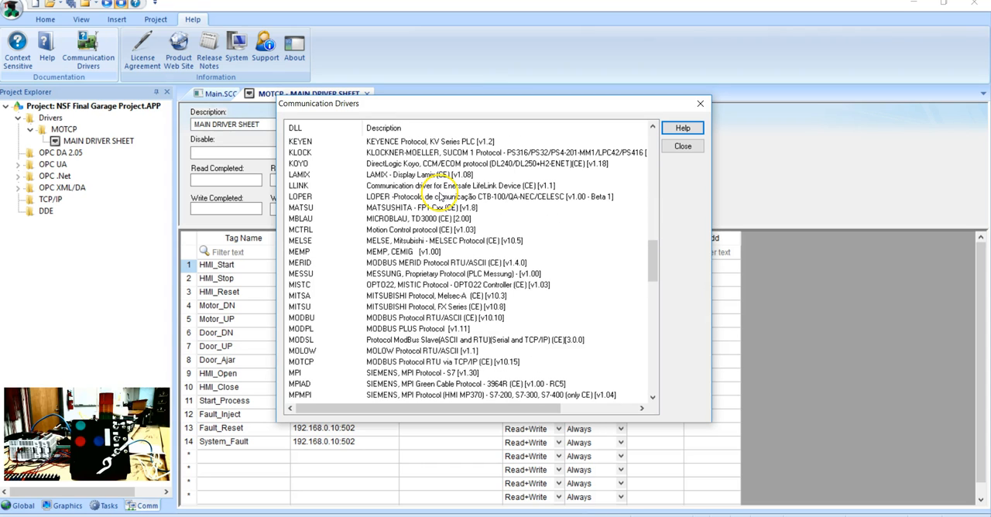
pyautogui.click(395, 362)
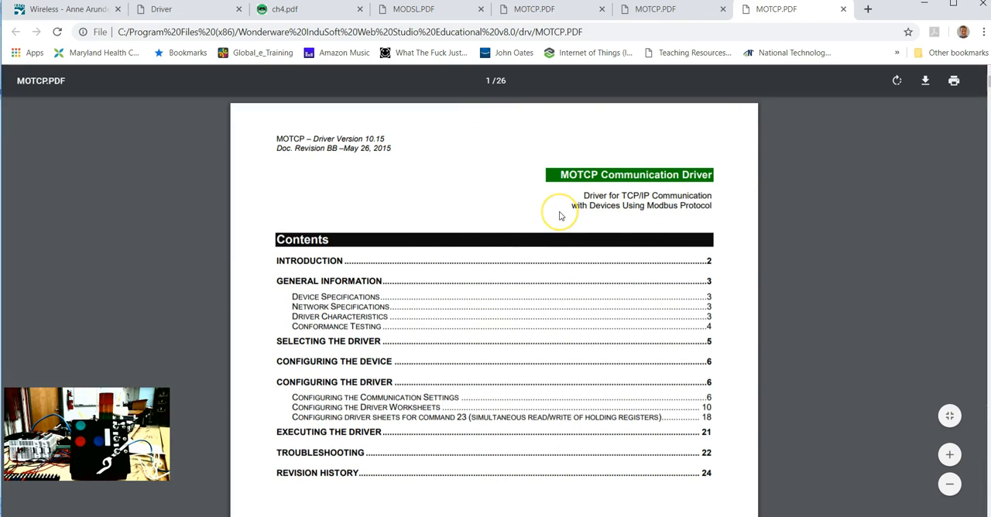
# Step: Review the register types supported by the MOTCP driver in its manual, and close the document
pyautogui.scroll(-12, 557, 207)
pyautogui.scroll(-12, 555, 205)
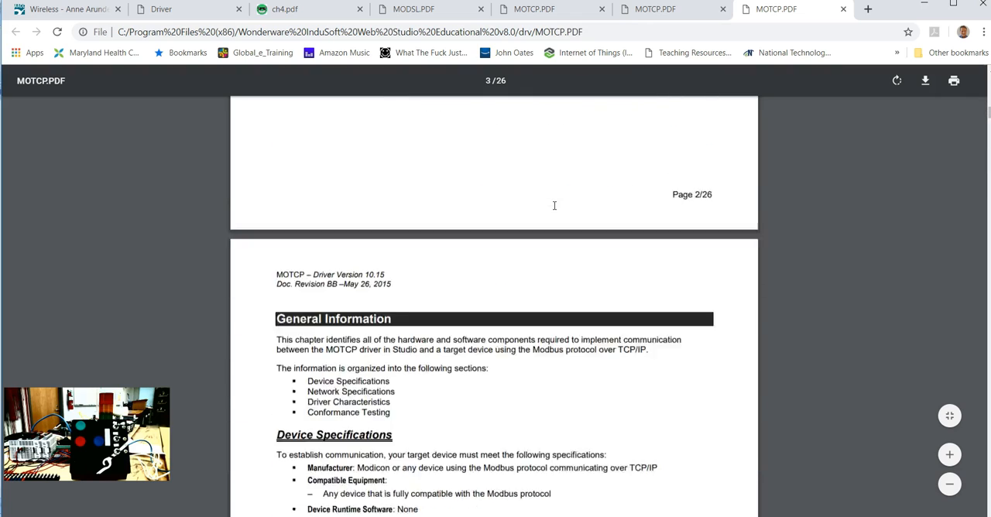
pyautogui.scroll(-8, 551, 198)
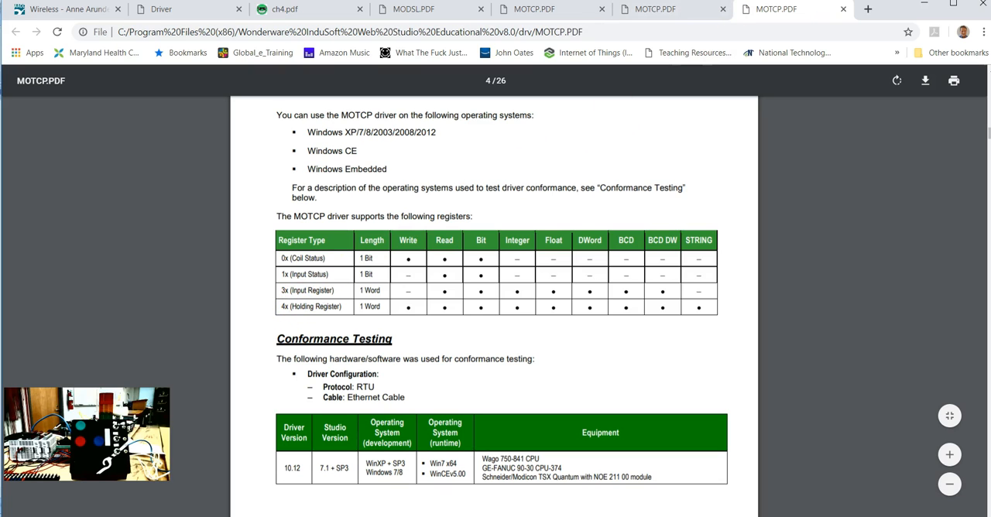
pyautogui.click(843, 7)
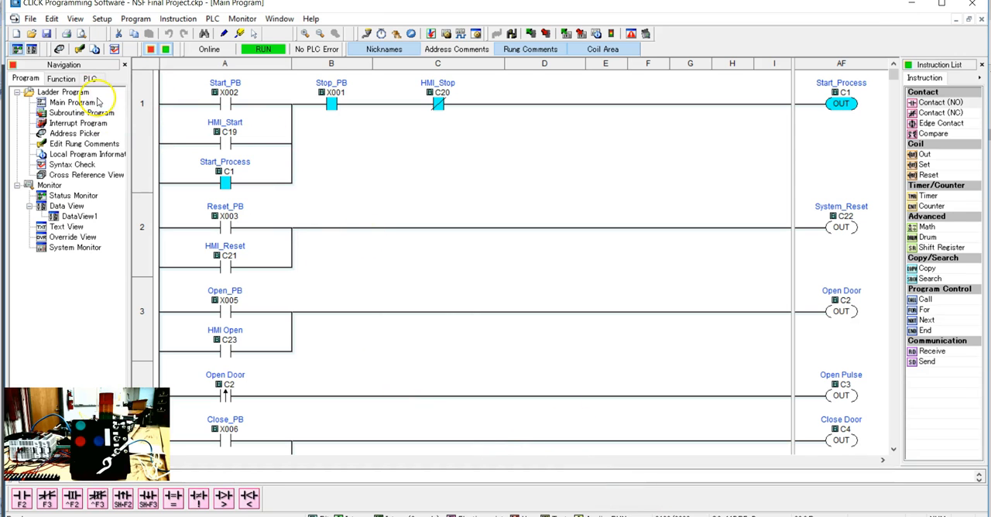
# Step: In CLICK Programming Software, open the Address Picker and list the Y output addresses starting at Y001
pyautogui.click(61, 48)
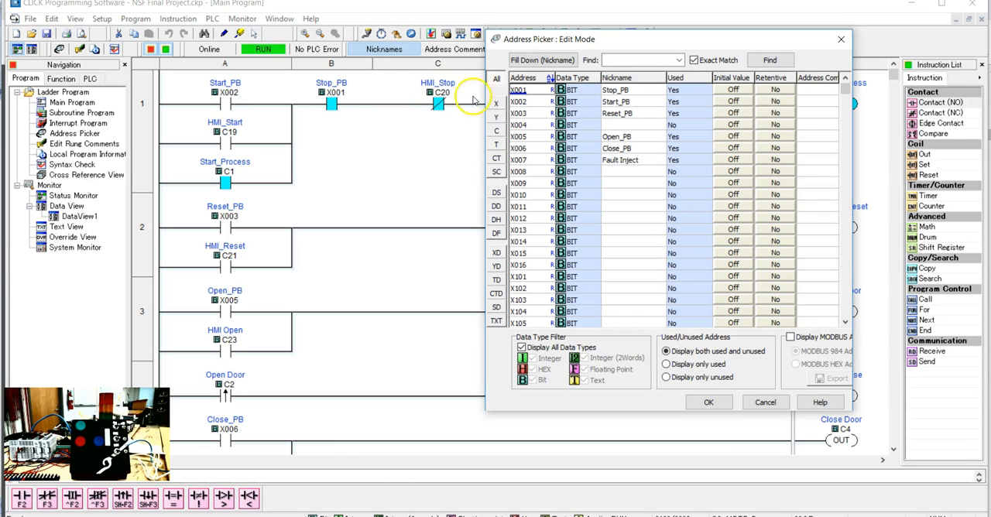
pyautogui.moveTo(511, 44); pyautogui.dragTo(304, 39)
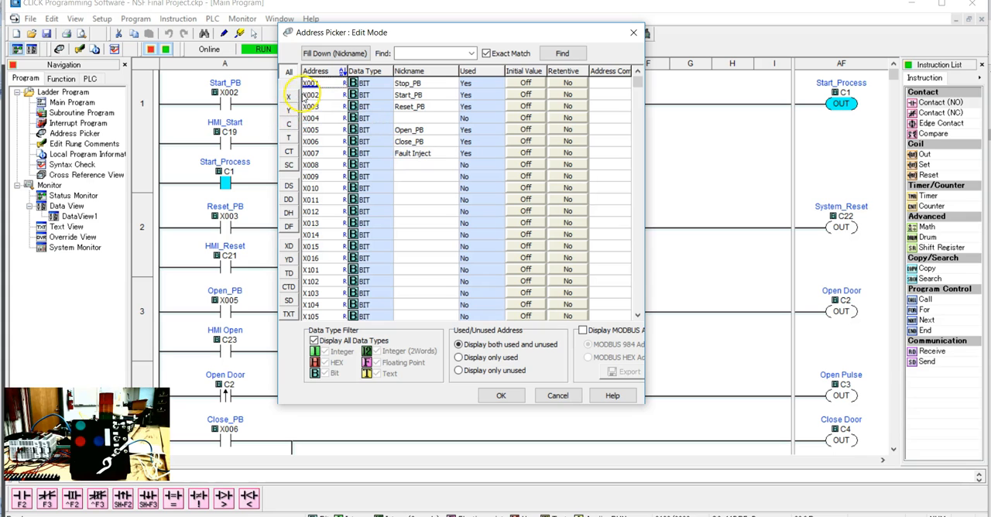
pyautogui.click(288, 113)
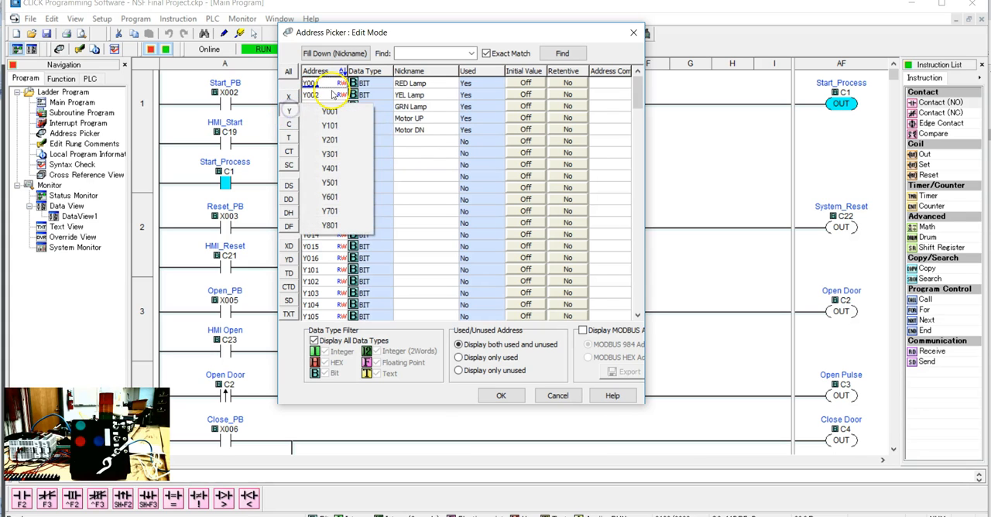
pyautogui.click(334, 111)
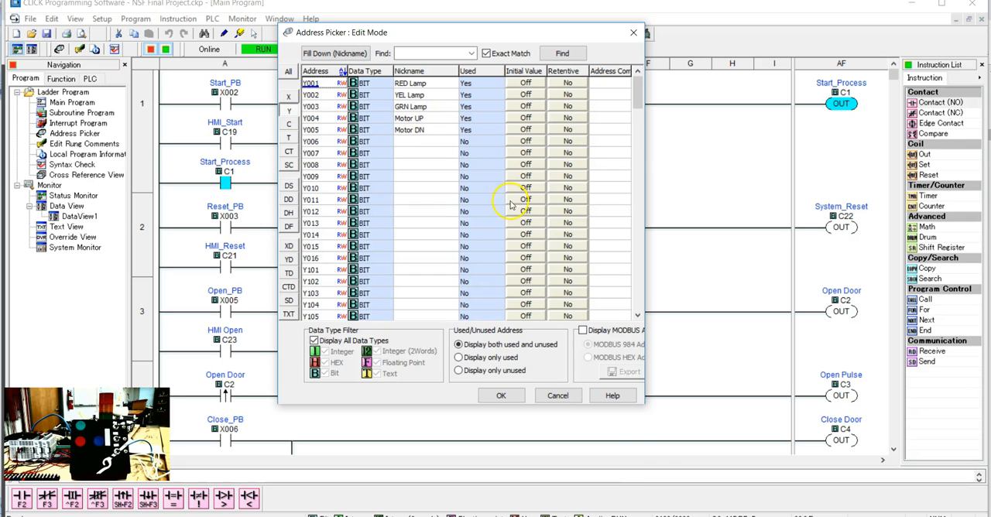
# Step: Switch to InduSoft Web Studio and close the communication driver list and the MOTCP main driver sheet, saving its changes
pyautogui.click(704, 504)
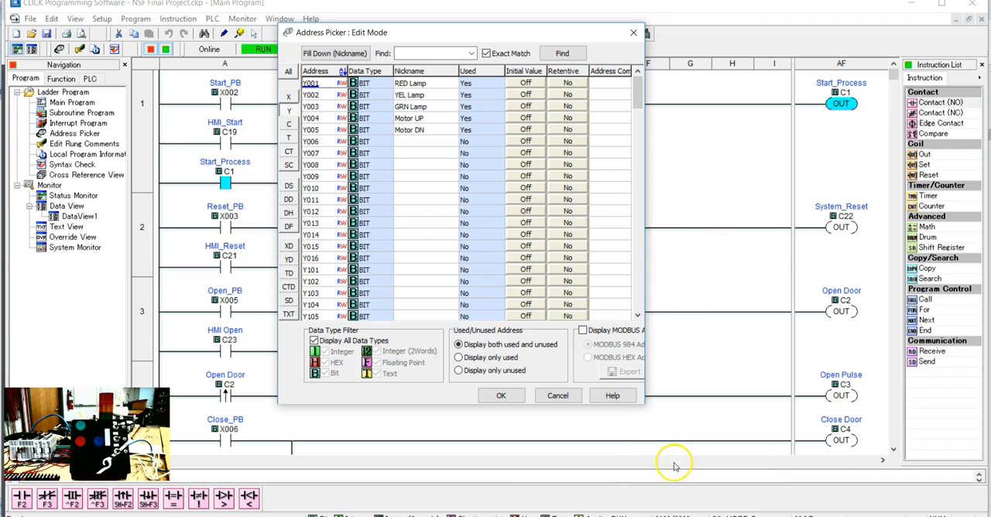
pyautogui.click(701, 516)
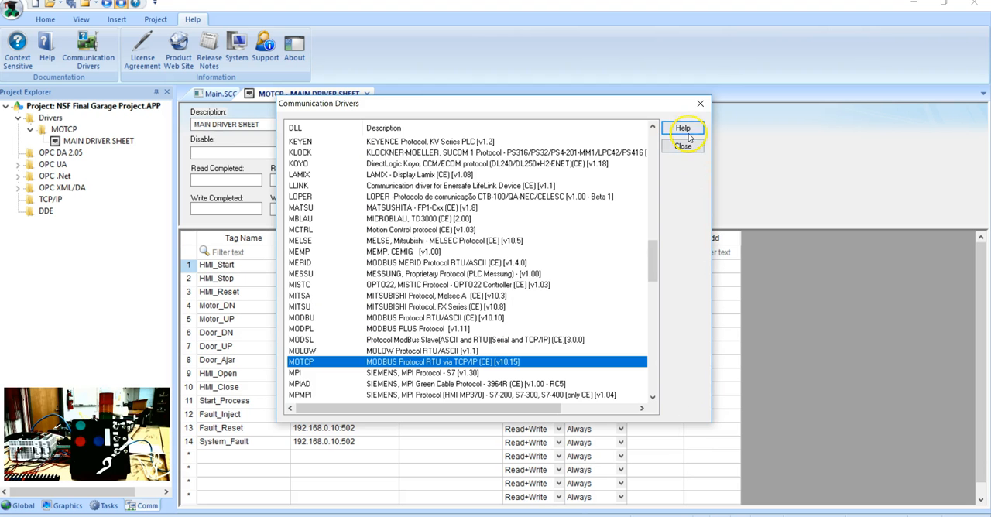
pyautogui.click(701, 101)
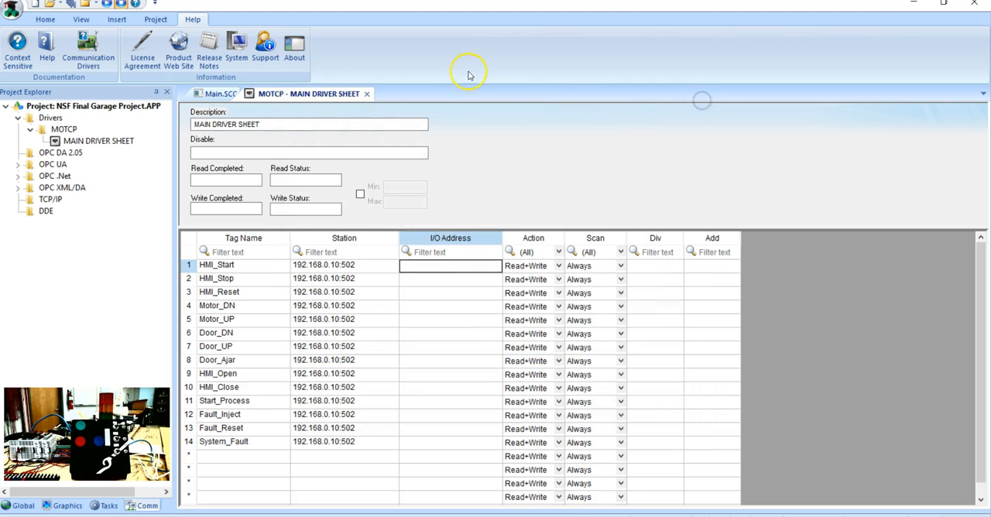
pyautogui.click(368, 93)
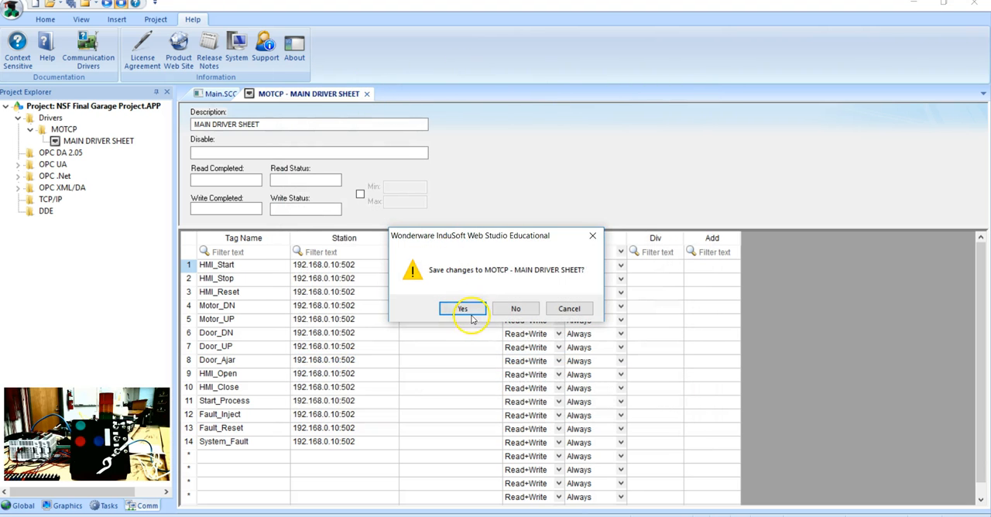
pyautogui.click(463, 309)
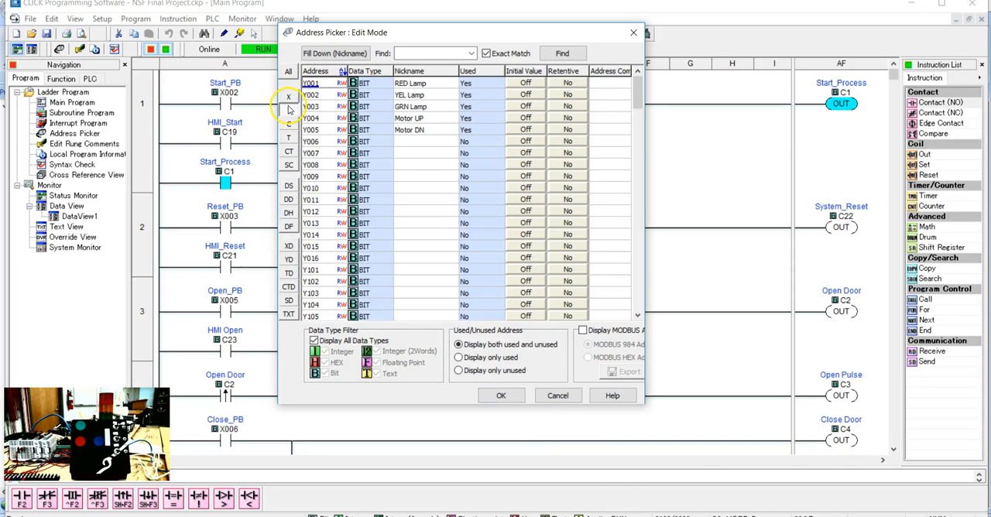
# Step: In the CLICK Address Picker, display MODBUS addresses in a widened window and list the C bits starting at C1
pyautogui.moveTo(643, 234); pyautogui.dragTo(765, 235)
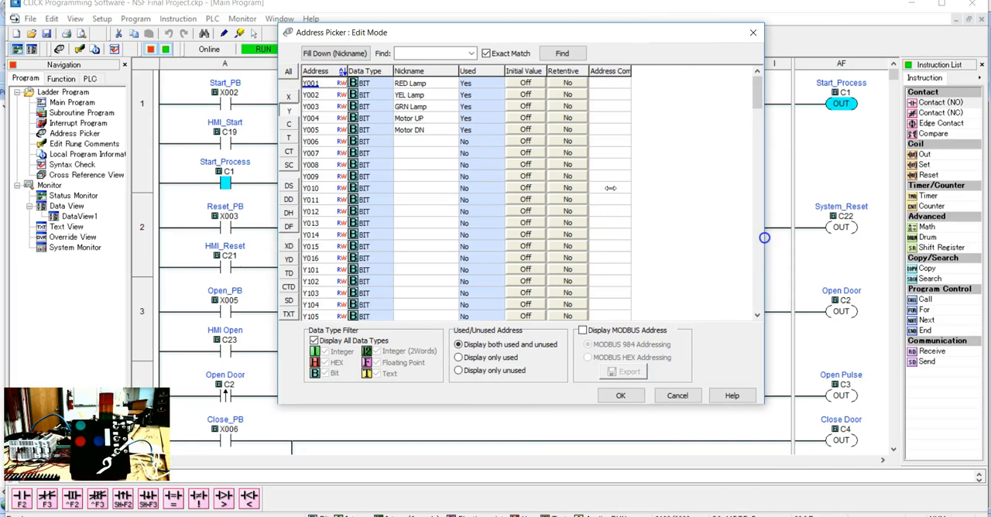
pyautogui.click(583, 331)
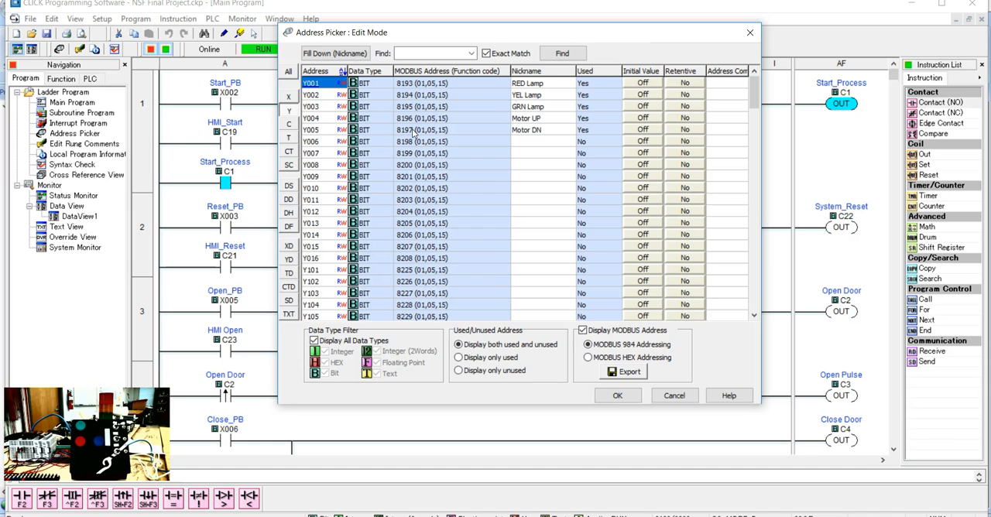
pyautogui.click(287, 125)
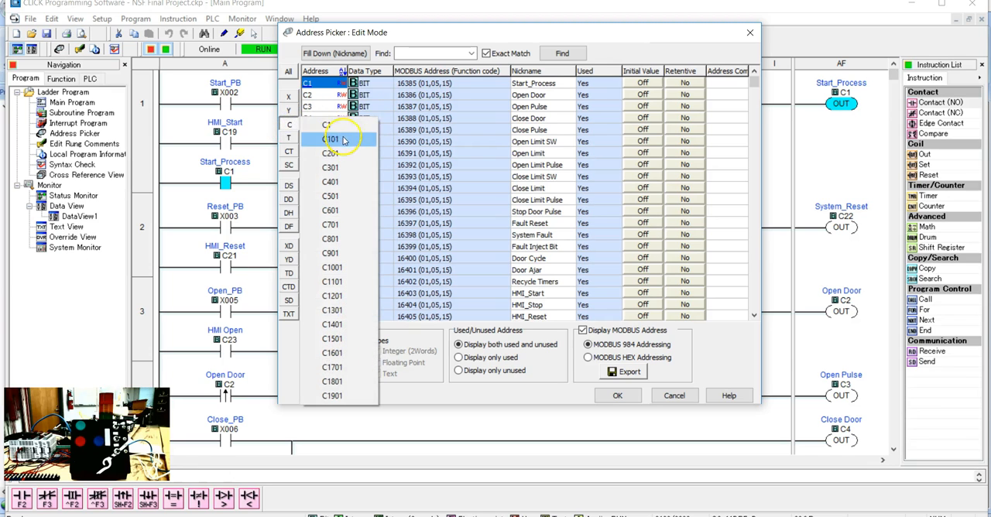
pyautogui.click(344, 126)
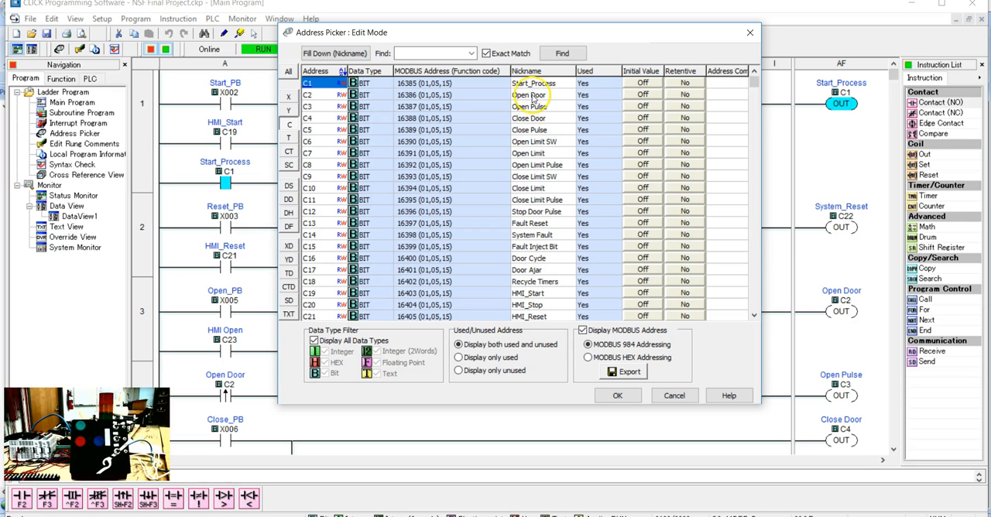
pyautogui.moveTo(464, 32); pyautogui.dragTo(513, 96)
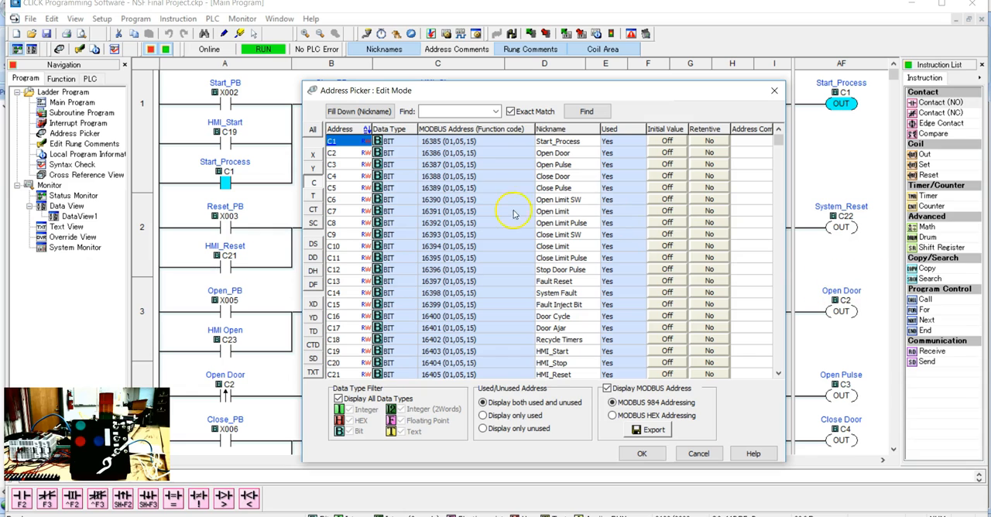
# Step: Examine the MODBUS addresses of the C bits through the HMI entries, and close the Address Picker
pyautogui.doubleClick(556, 199)
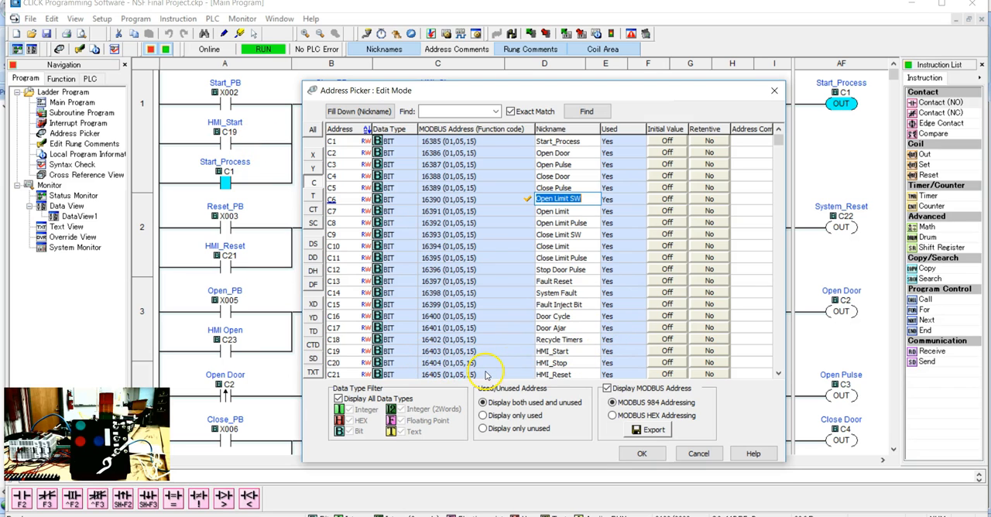
pyautogui.click(780, 372)
pyautogui.click(780, 373)
pyautogui.click(780, 372)
pyautogui.click(780, 372)
pyautogui.click(780, 372)
pyautogui.click(779, 372)
pyautogui.click(780, 373)
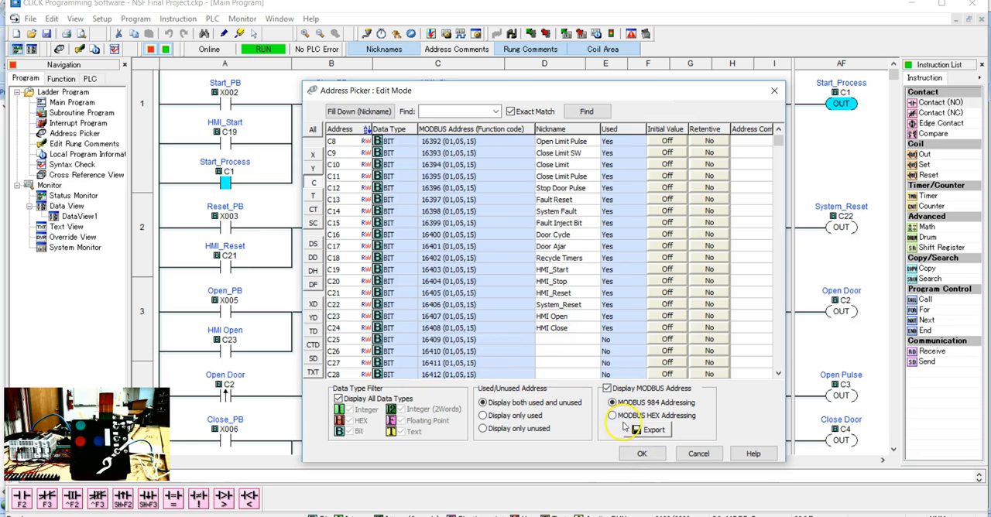
pyautogui.click(645, 453)
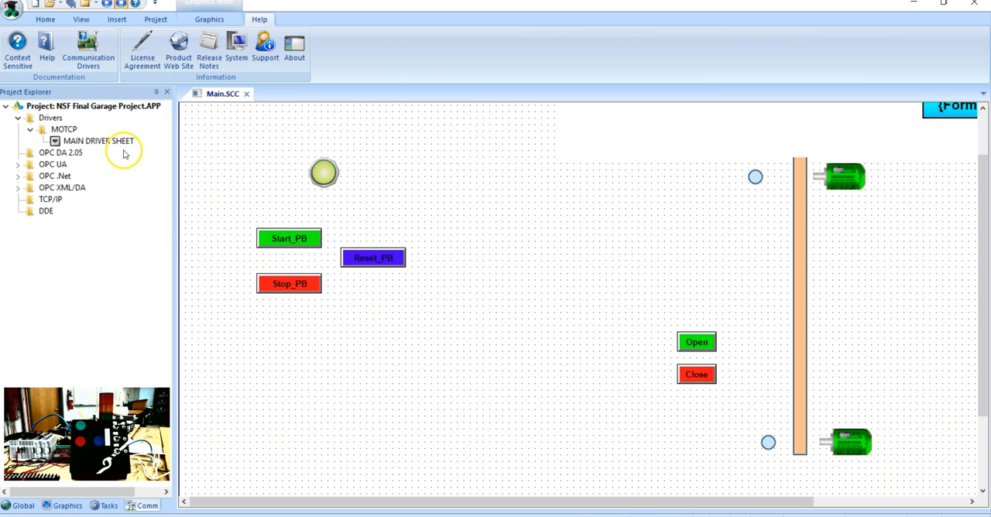
# Step: In InduSoft Web Studio, reopen the MOTCP main driver sheet and enter 0x:16385 as the HMI_Start I/O address
pyautogui.doubleClick(124, 141)
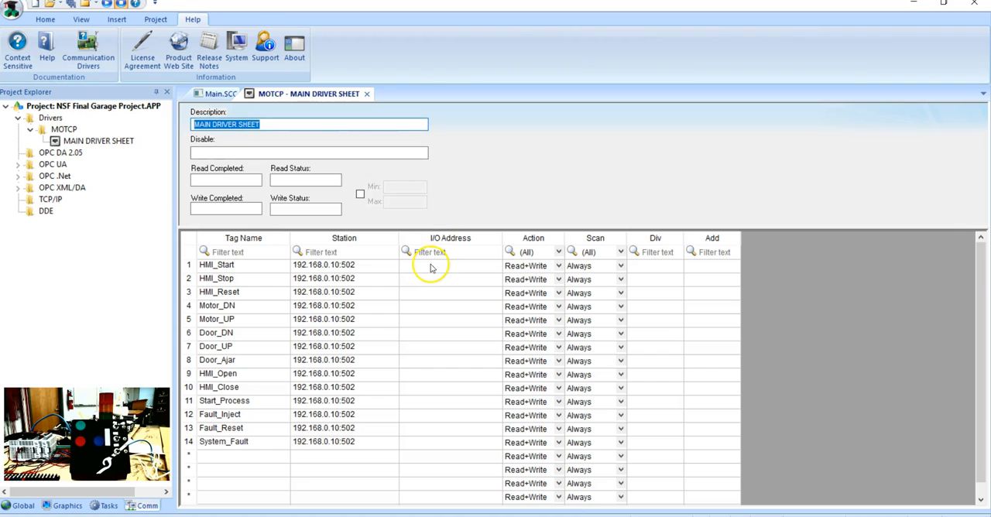
pyautogui.click(431, 268)
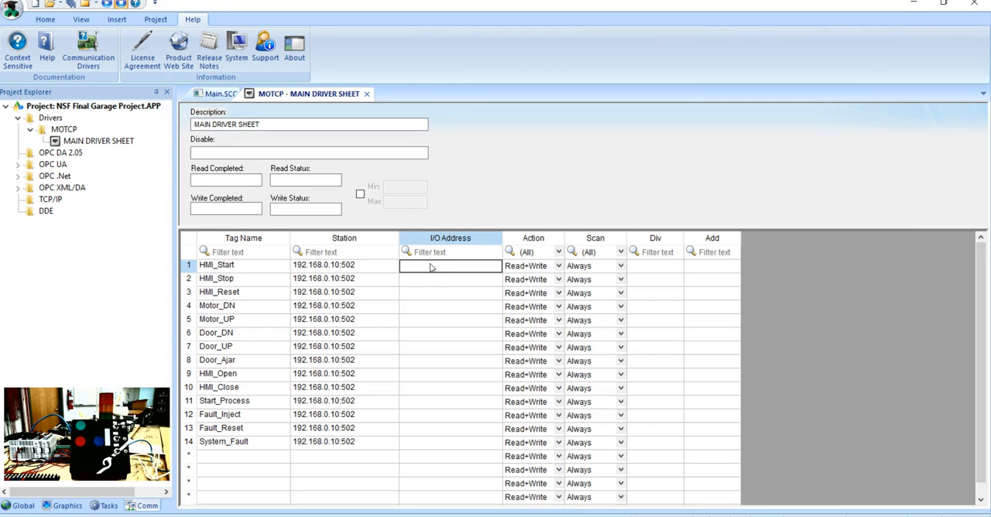
pyautogui.write('0x:16385')
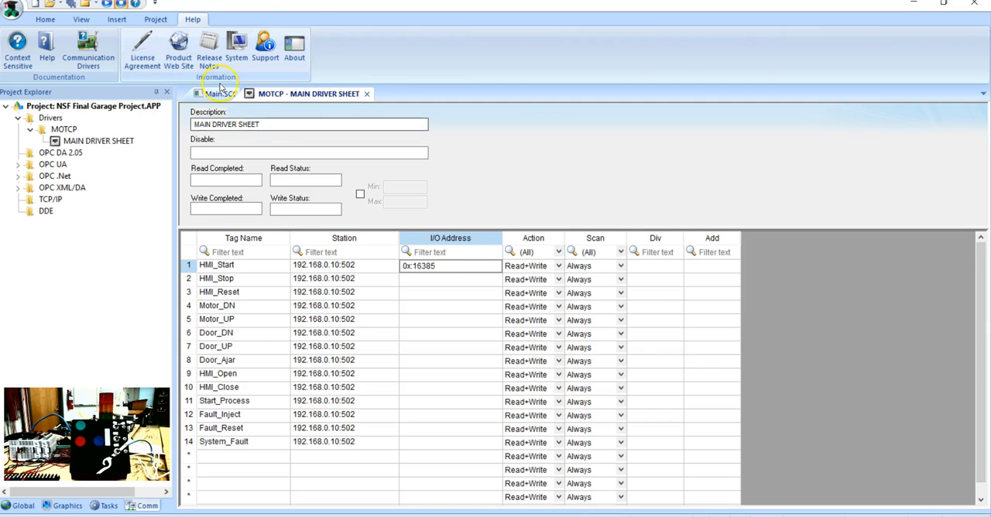
pyautogui.click(443, 261)
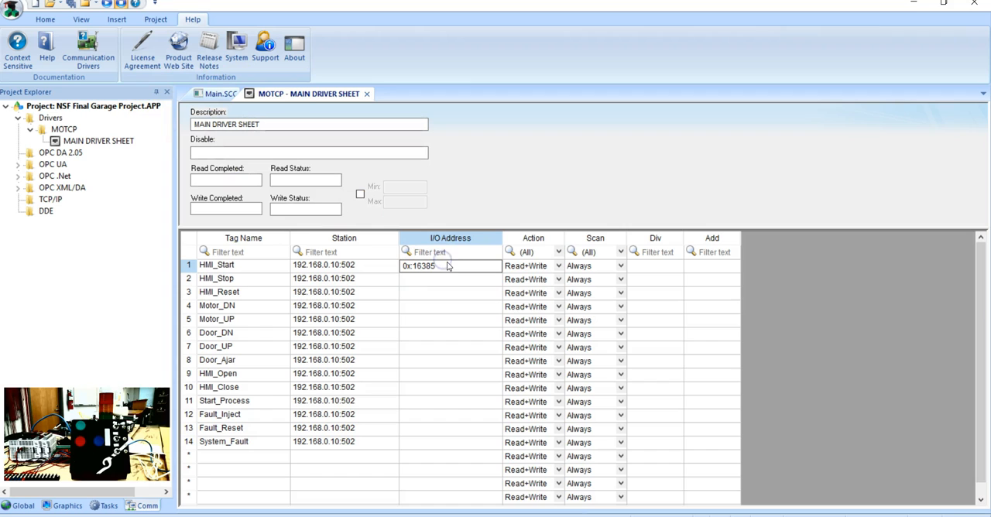
# Step: Cut the HMI_Start I/O address and paste it into the I/O Address cells of all rows from HMI_Start to System_Fault
pyautogui.moveTo(448, 267); pyautogui.dragTo(373, 274)
pyautogui.press('Delete')
pyautogui.click(405, 402)
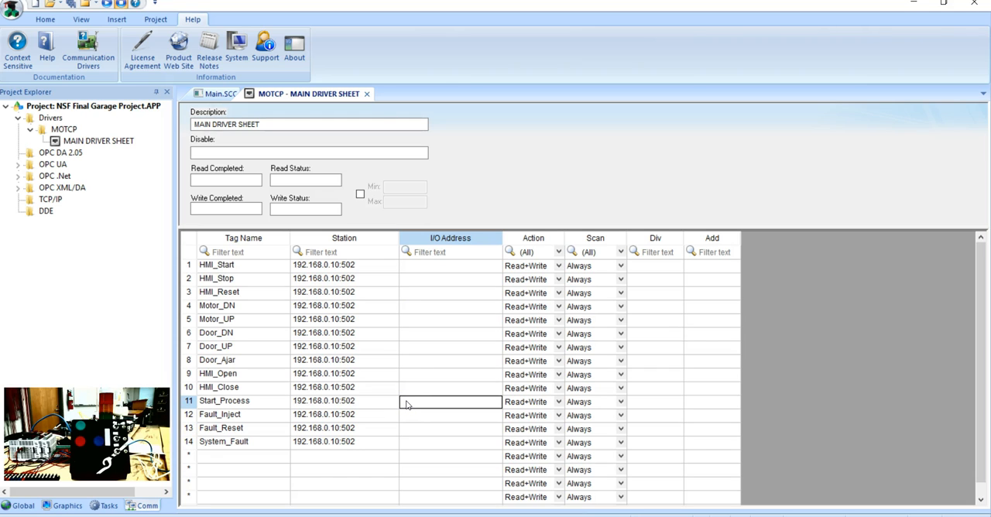
pyautogui.moveTo(436, 267); pyautogui.dragTo(432, 440)
pyautogui.write('0X:16385')
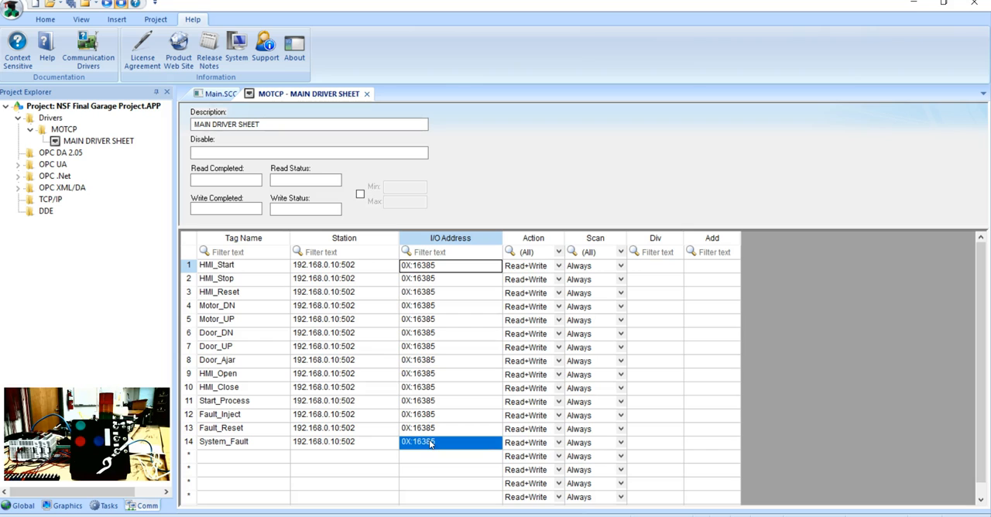
# Step: Set the HMI_Start I/O address to 0X:16403
pyautogui.click(455, 267)
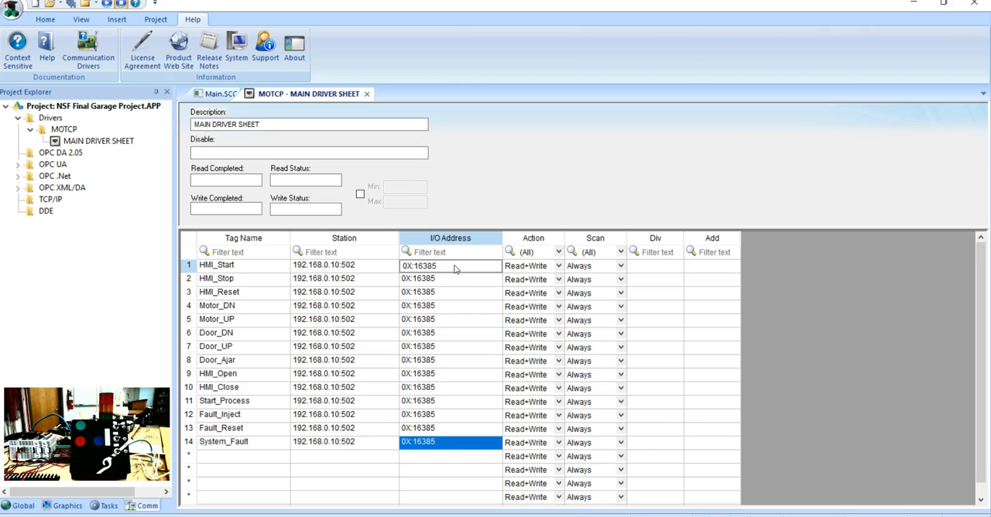
pyautogui.press('BackSpace')
pyautogui.press('BackSpace')
pyautogui.press('BackSpace')
pyautogui.write('40')
# Step: Set the HMI_Stop I/O address to 0X:16404
pyautogui.click(457, 279)
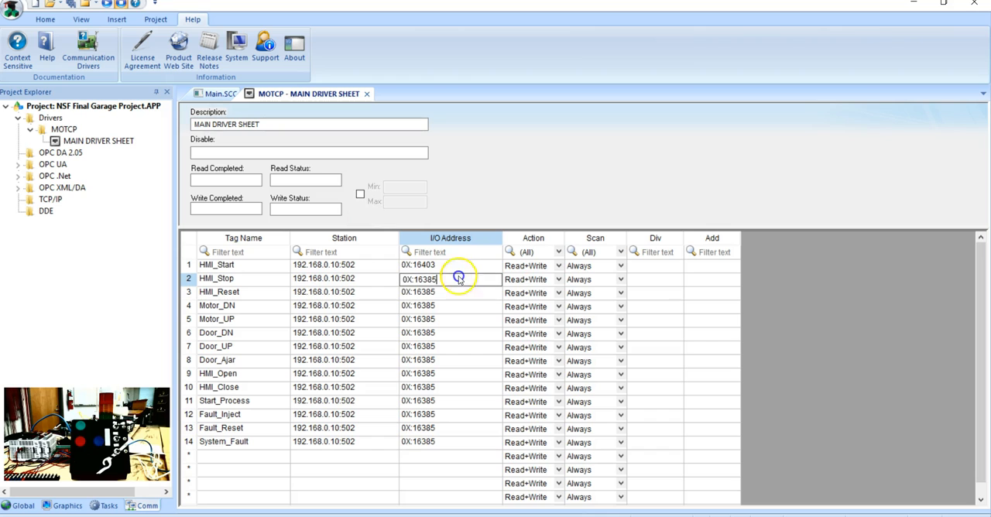
pyautogui.press('BackSpace')
pyautogui.press('BackSpace')
pyautogui.press('BackSpace')
pyautogui.write('404')
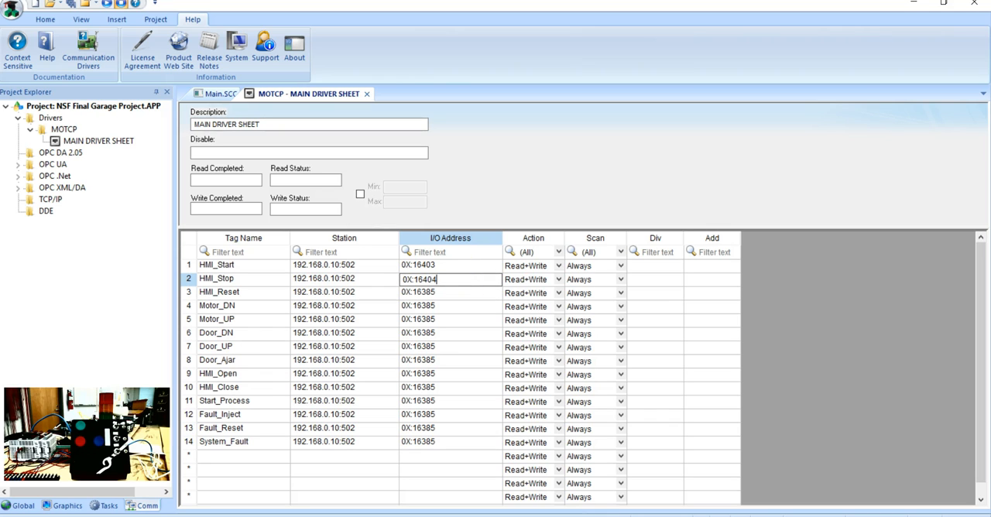
# Step: Set the HMI_Reset I/O address to 0X:16405
pyautogui.click(452, 292)
pyautogui.press('BackSpace')
pyautogui.press('BackSpace')
pyautogui.press('BackSpace')
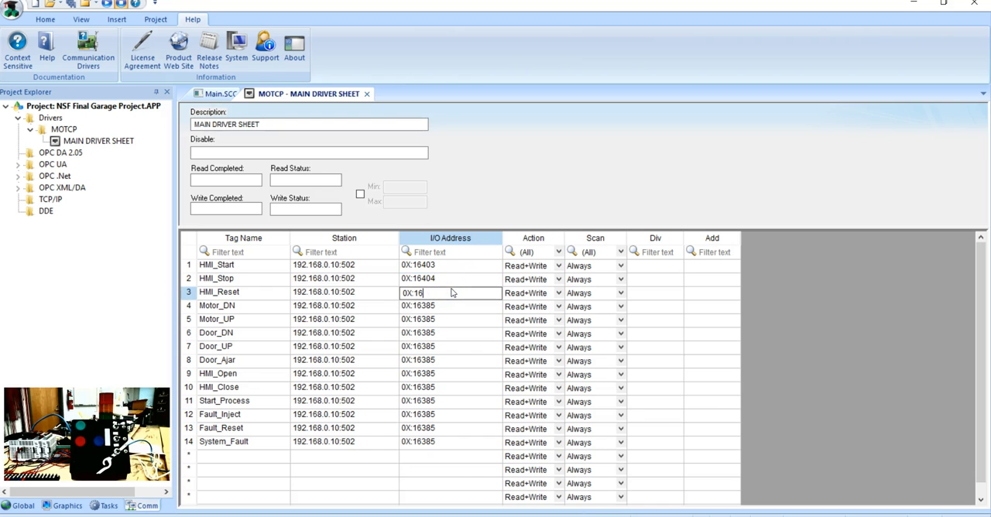
pyautogui.write('405')
# Step: Set the Motor_DN I/O address to 0X:8197 and the Motor_UP I/O address to 0X:8196
pyautogui.click(447, 308)
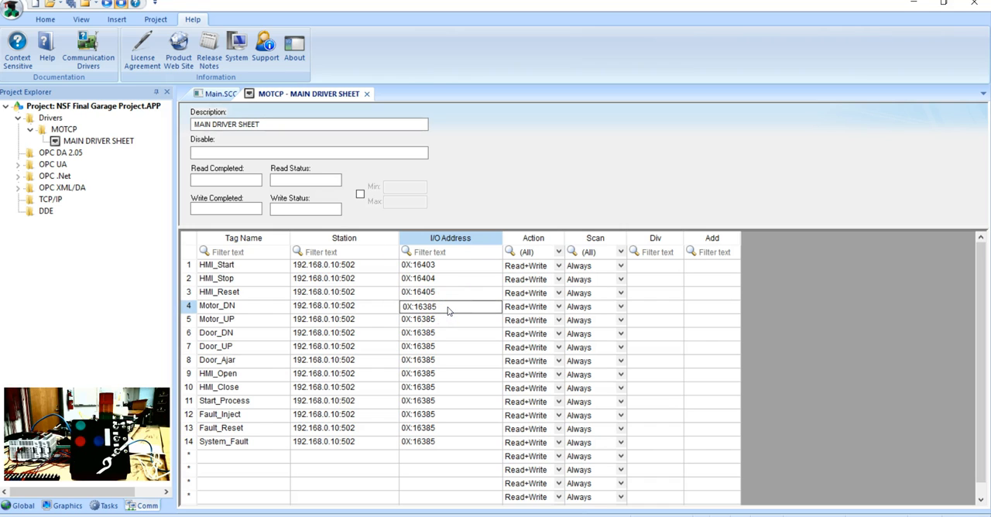
pyautogui.press('BackSpace')
pyautogui.press('BackSpace')
pyautogui.write('819')
pyautogui.click(454, 322)
pyautogui.press('BackSpace')
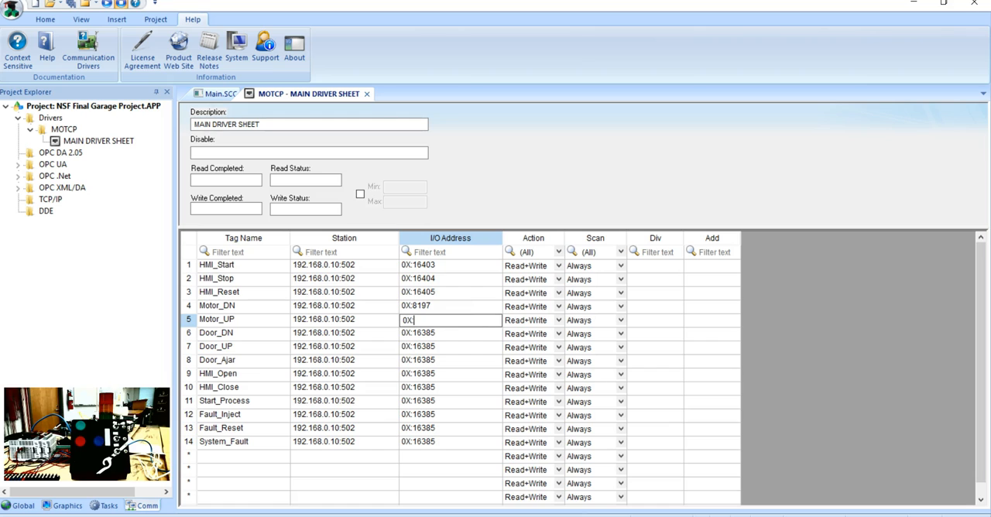
pyautogui.write('8196')
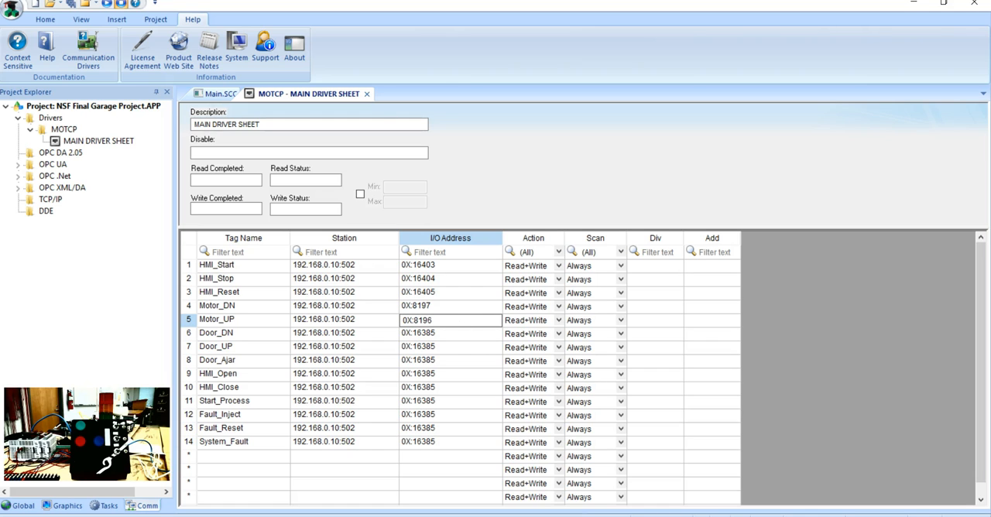
# Step: Set the Door_DN I/O address to 0X:16393 and the Door_UP I/O address to 0X:16390
pyautogui.click(454, 333)
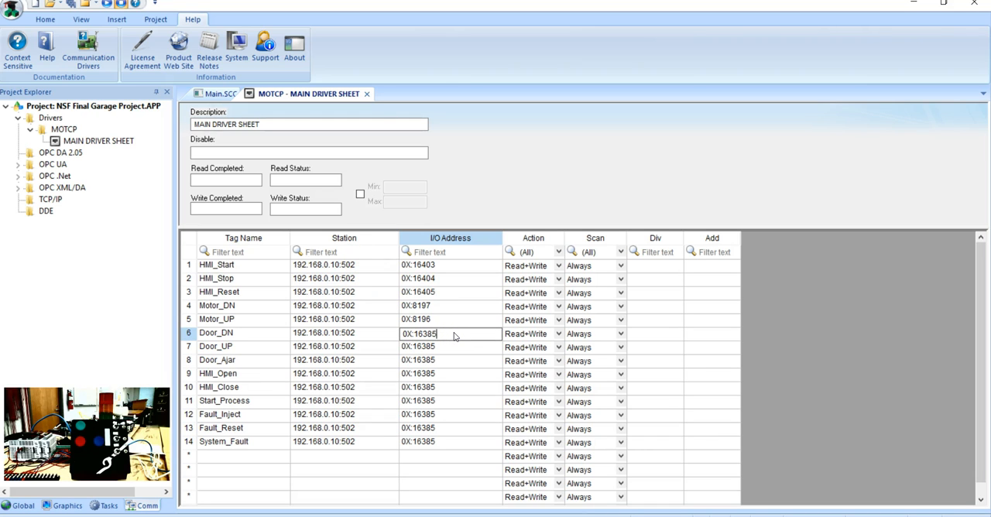
pyautogui.press('BackSpace')
pyautogui.press('BackSpace')
pyautogui.press('BackSpace')
pyautogui.write('393')
pyautogui.click(439, 347)
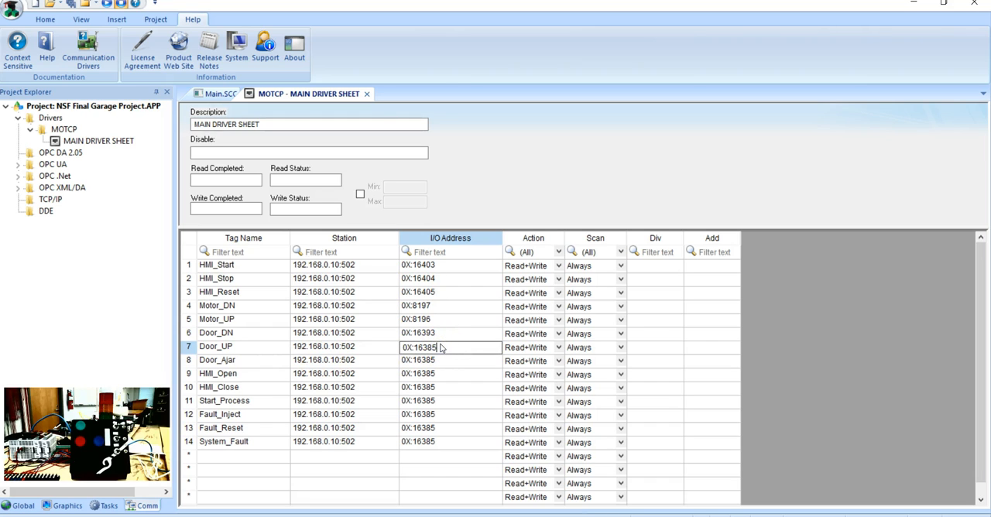
pyautogui.press('BackSpace')
pyautogui.press('BackSpace')
pyautogui.write('90')
# Step: Switch to CLICK Programming Software and look up Door Ajar among the C addresses in the Address Picker, with MODBUS addresses displayed
pyautogui.click(435, 362)
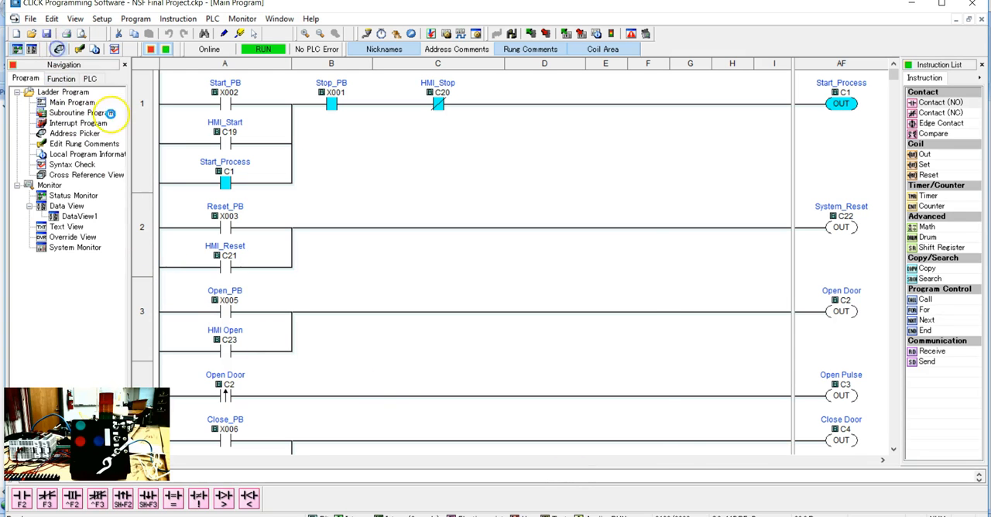
pyautogui.doubleClick(85, 133)
pyautogui.click(313, 183)
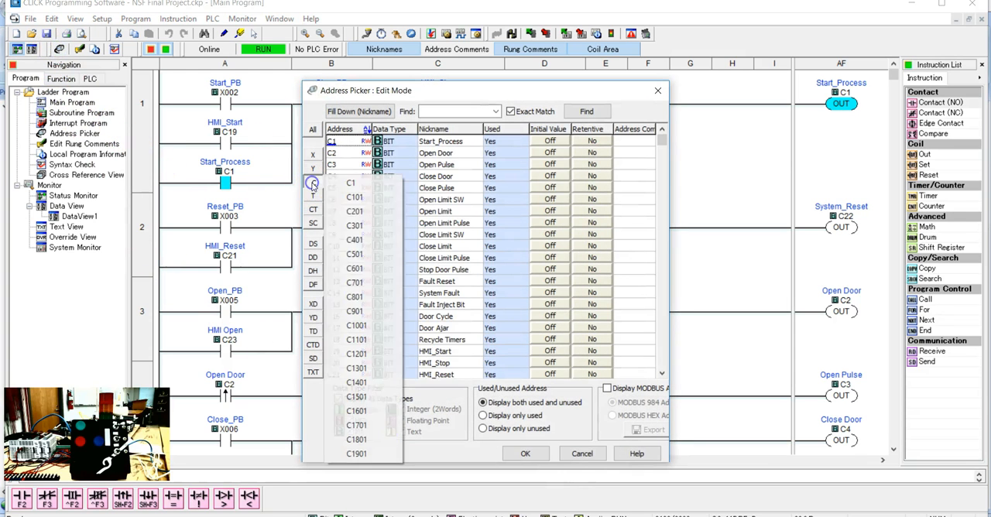
pyautogui.click(451, 328)
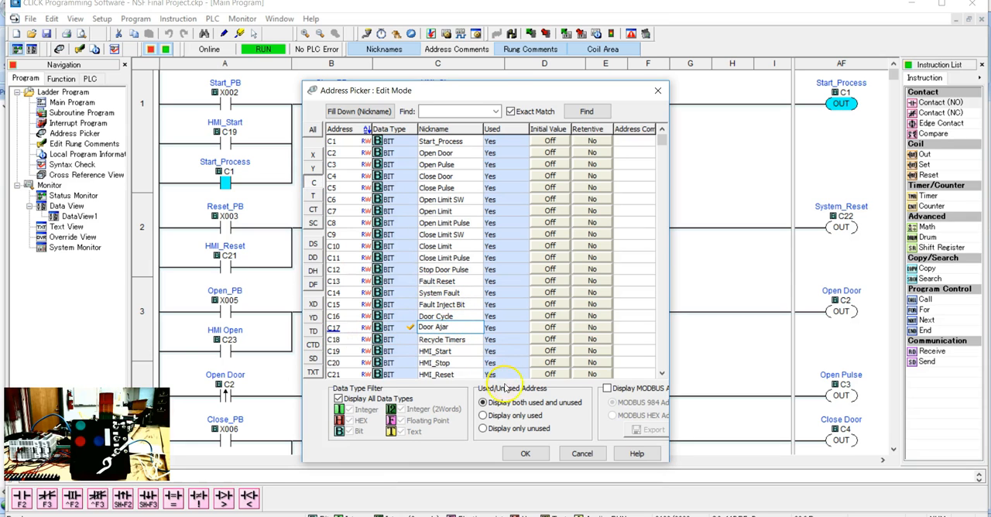
pyautogui.click(608, 389)
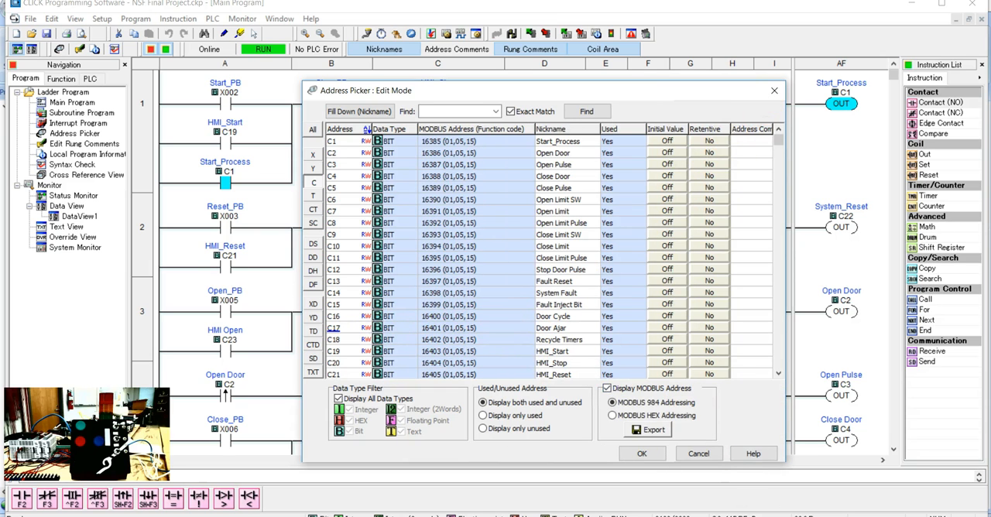
# Step: Return to the MOTCP main driver sheet and set the Door_Ajar I/O address to 0X:16401
pyautogui.click(608, 516)
pyautogui.click(454, 364)
pyautogui.press('BackSpace')
pyautogui.press('BackSpace')
pyautogui.press('BackSpace')
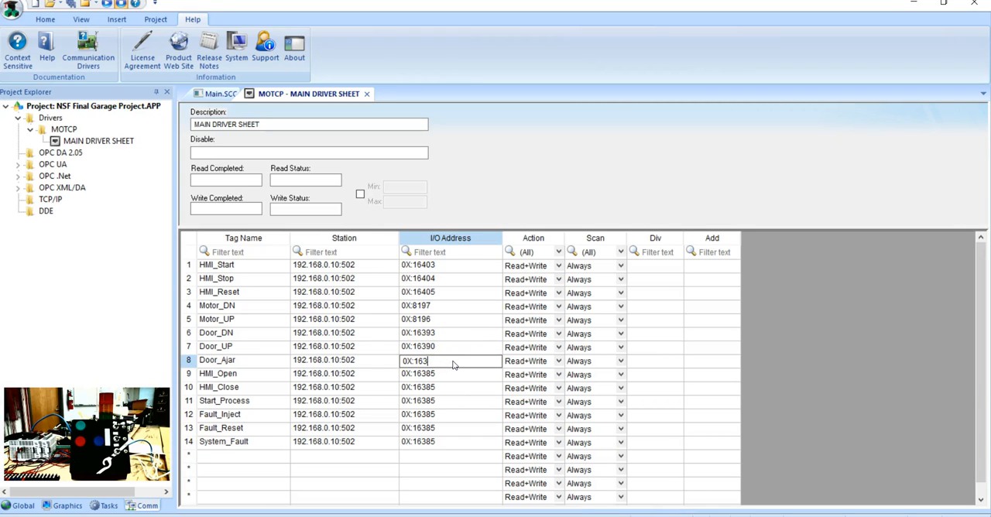
pyautogui.write('401')
# Step: Set the HMI_Open I/O address to 0X:16407 and the HMI_Close I/O address to 0X:16408
pyautogui.click(443, 376)
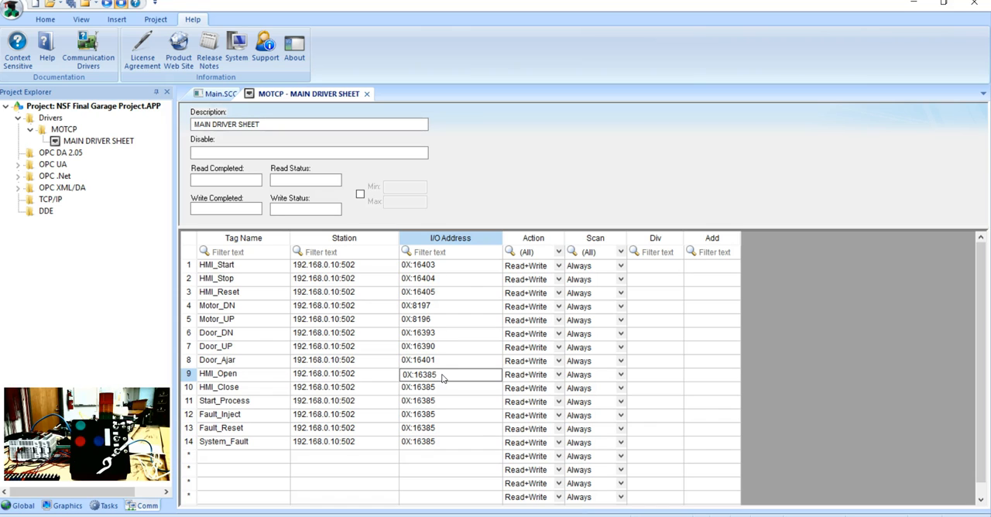
pyautogui.press('BackSpace')
pyautogui.write('407')
pyautogui.click(432, 390)
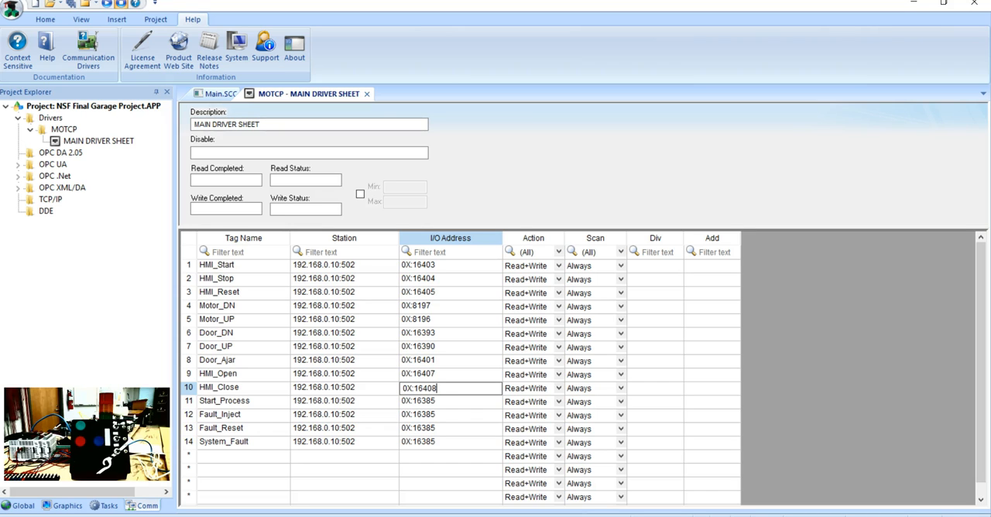
pyautogui.write('408')
# Step: Set the I/O addresses of Fault_Inject, Fault_Reset and System_Fault to 0X:16399, 0X:16397 and 0X:16398 respectively
pyautogui.click(442, 415)
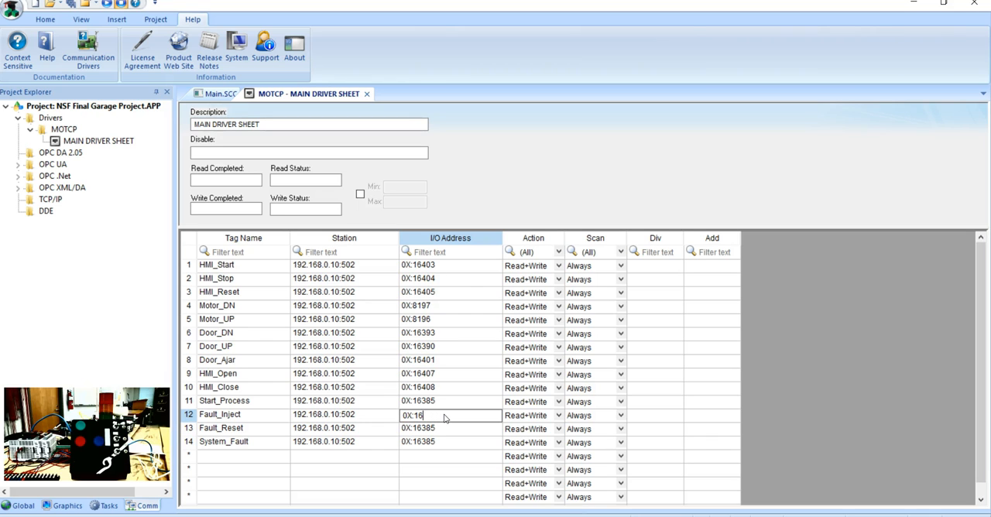
pyautogui.write('399')
pyautogui.click(449, 429)
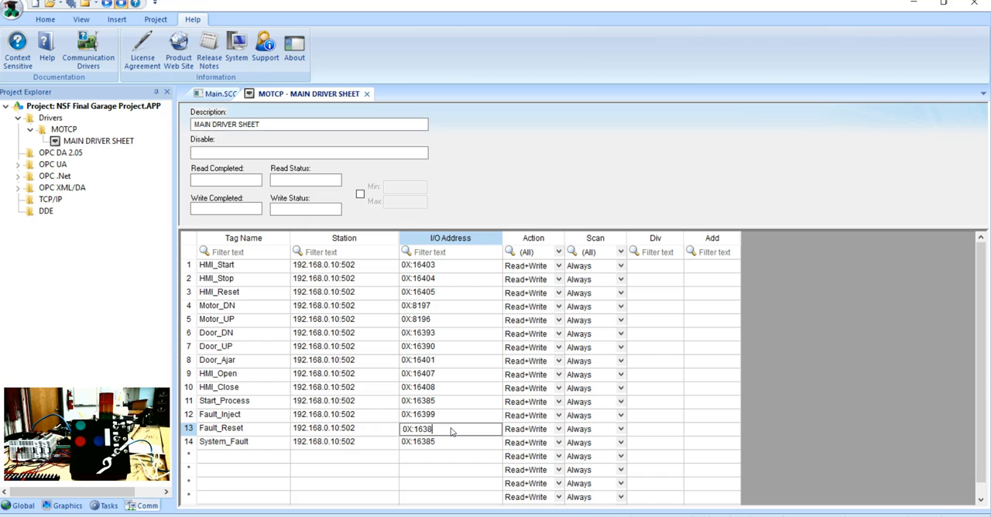
pyautogui.write('97')
pyautogui.click(445, 441)
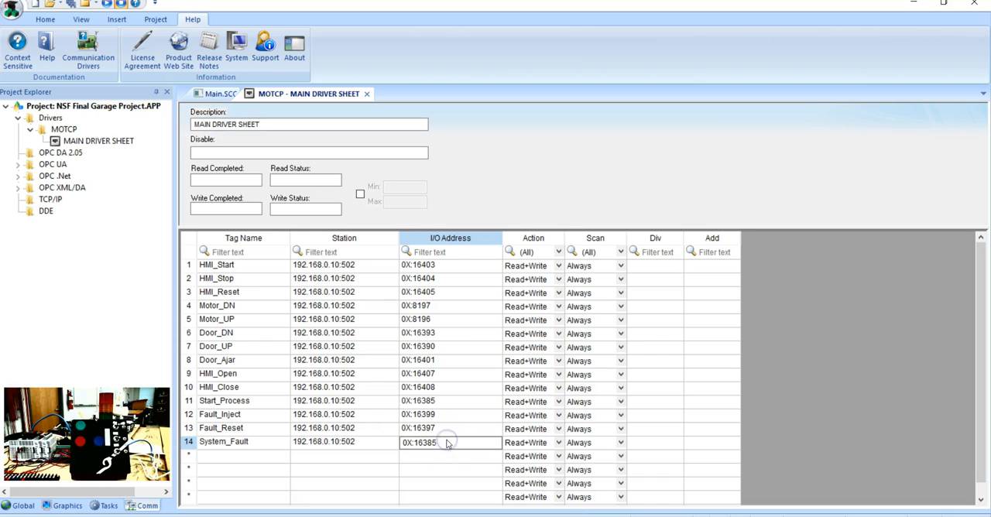
pyautogui.write('9')
# Step: Examine the project's existing Boolean and Integer tags in the Object Finder for the empty row below System_Fault
pyautogui.doubleClick(216, 459)
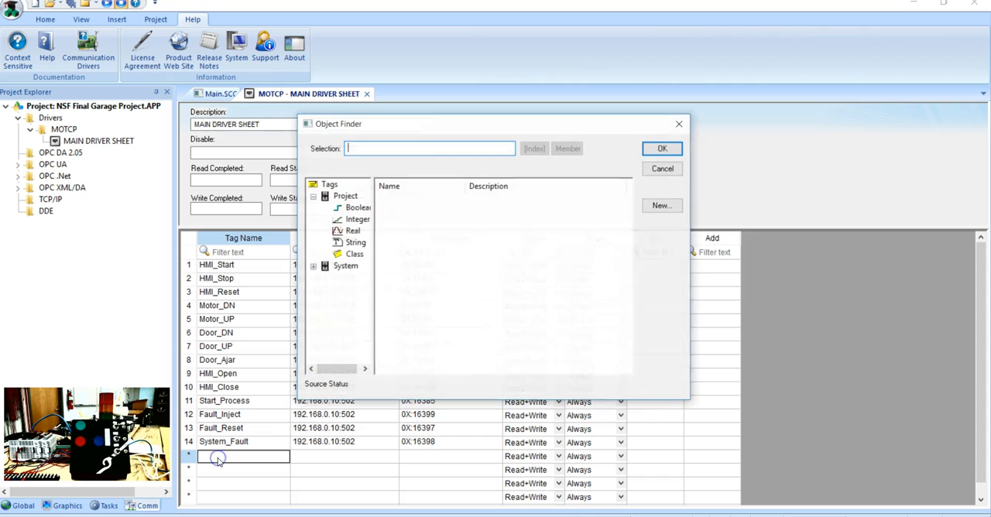
pyautogui.click(355, 219)
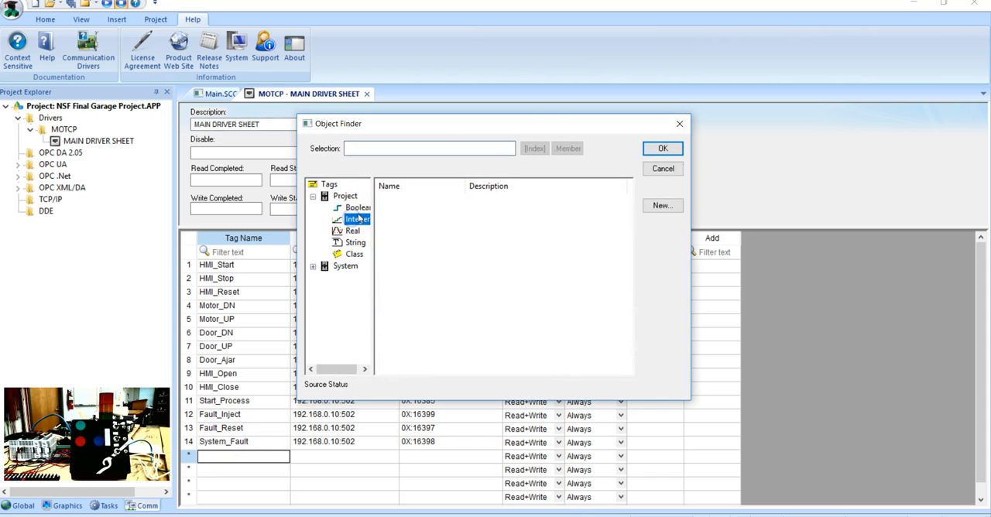
pyautogui.click(681, 123)
pyautogui.click(242, 459)
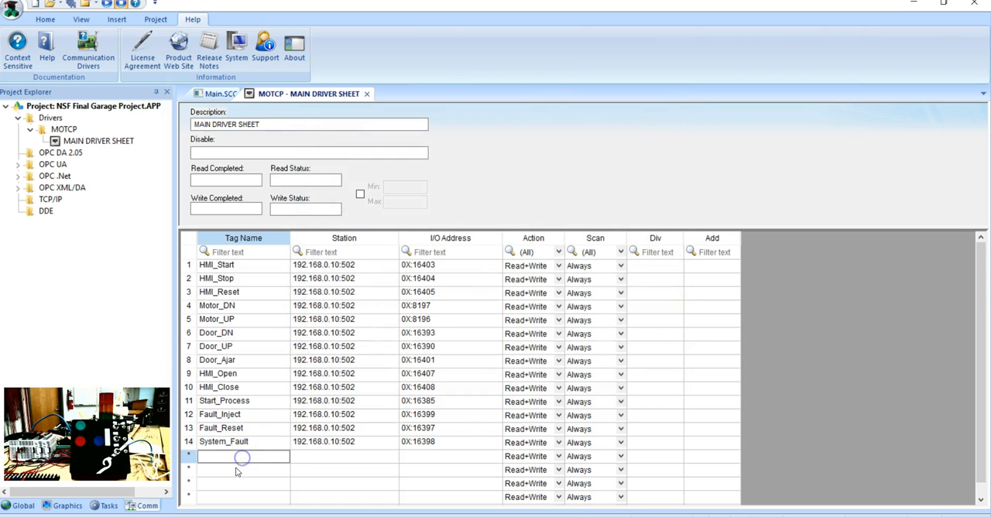
pyautogui.doubleClick(237, 459)
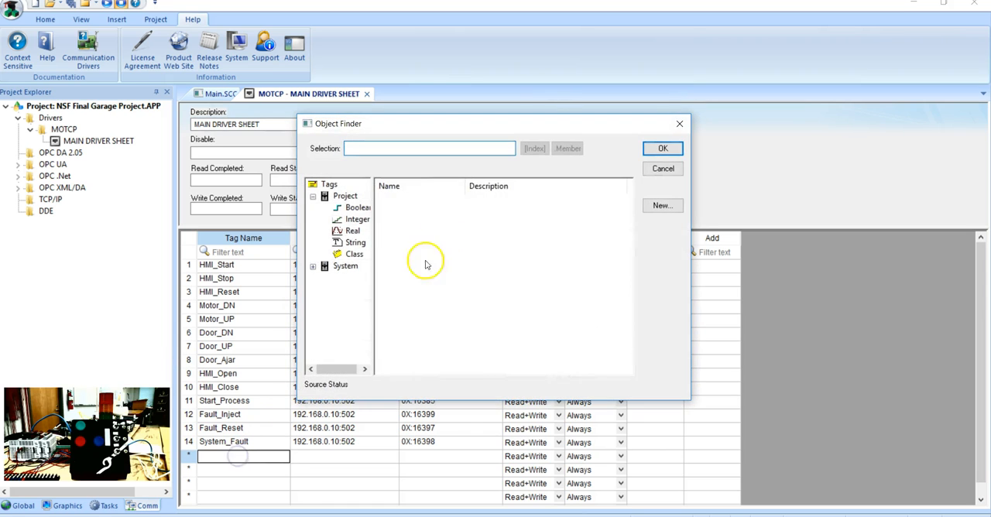
pyautogui.click(354, 207)
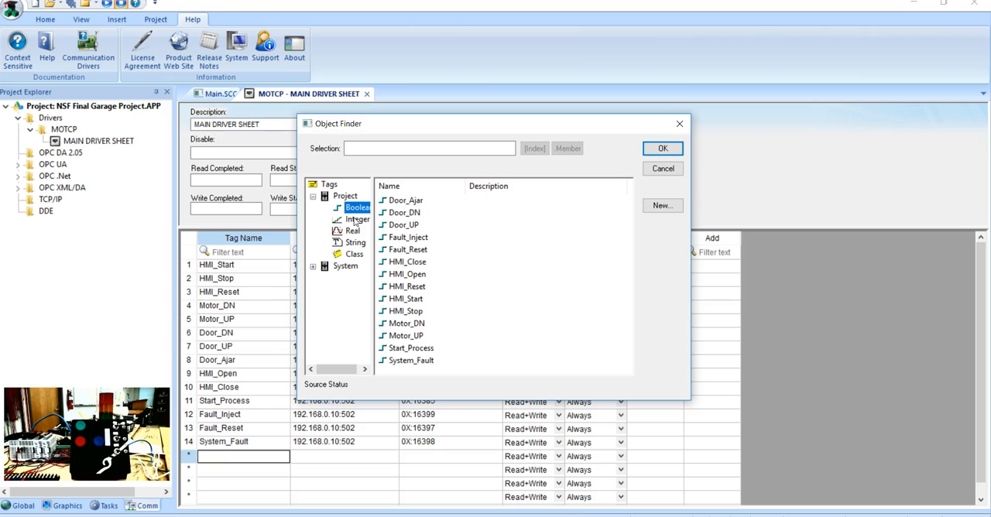
pyautogui.click(355, 220)
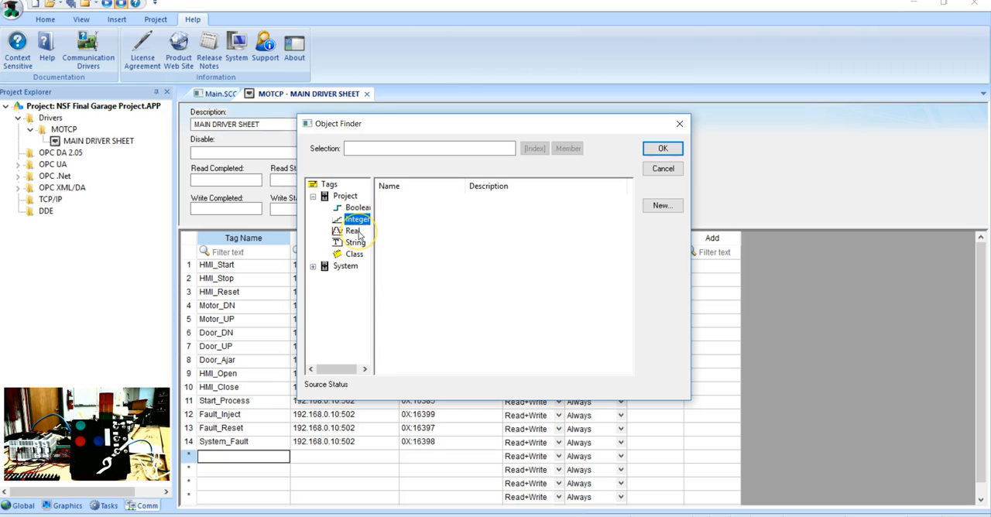
pyautogui.click(680, 124)
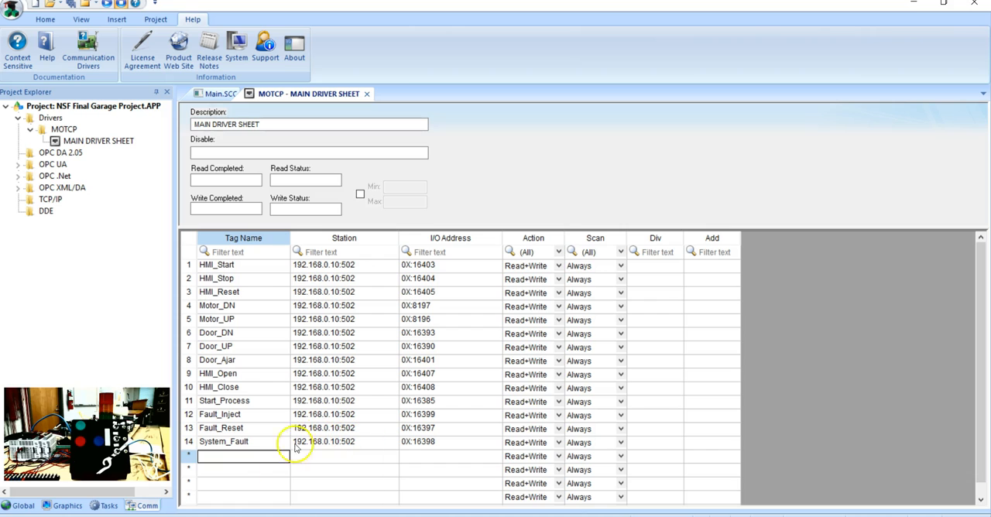
# Step: Add a SIM_Timer row below System_Fault and create it as a new Integer tag with Server scope
pyautogui.click(222, 458)
pyautogui.write('SIM_Timer')
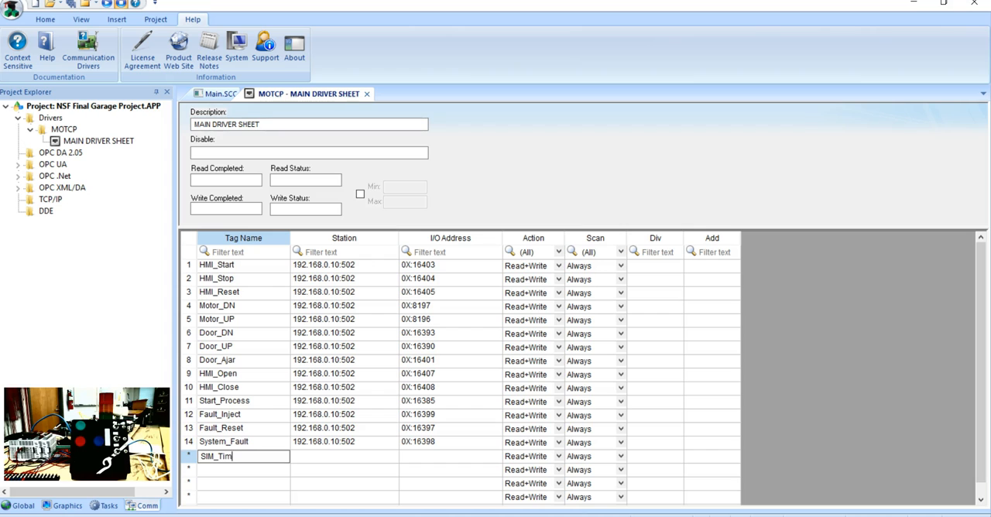
pyautogui.click(237, 466)
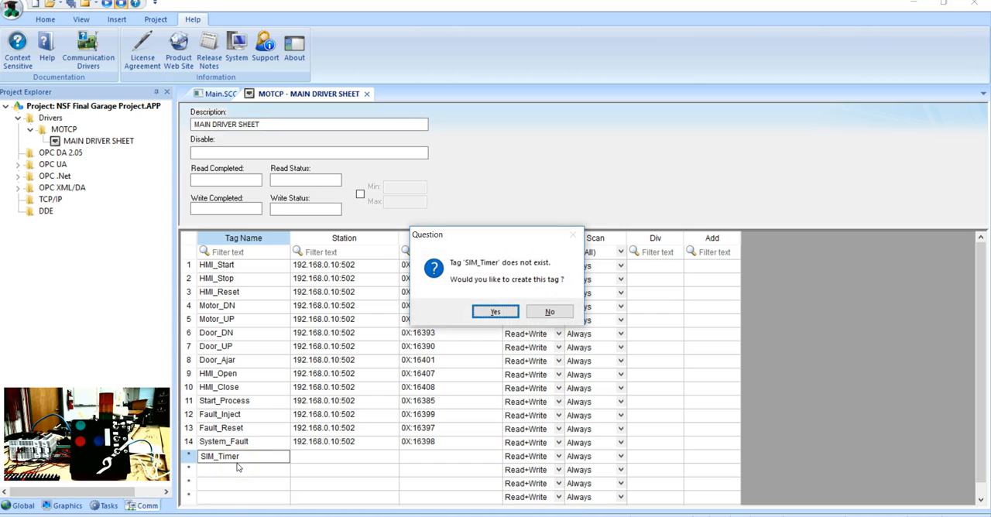
pyautogui.click(484, 310)
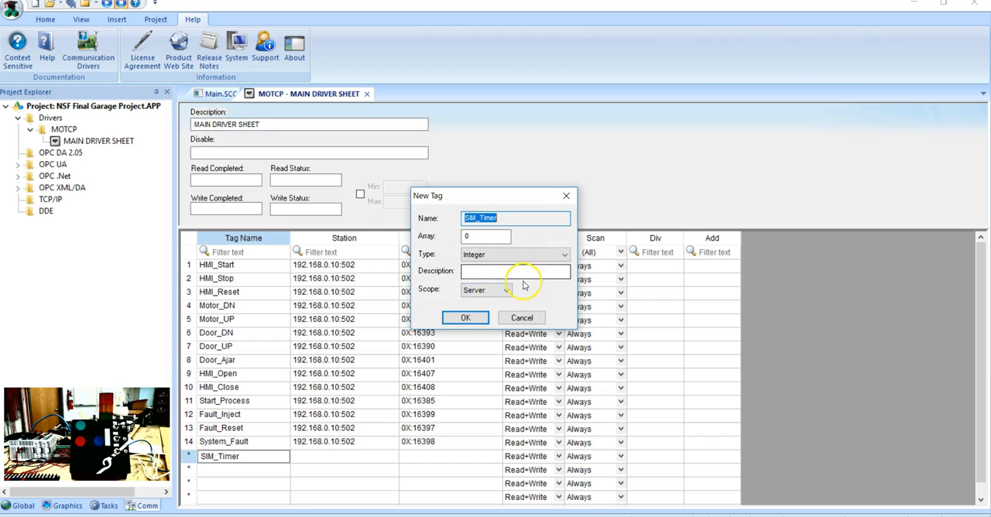
pyautogui.click(469, 318)
# Step: Add a SIM_Counter row below SIM_Timer and create it as a new Integer tag with Server scope
pyautogui.doubleClick(271, 470)
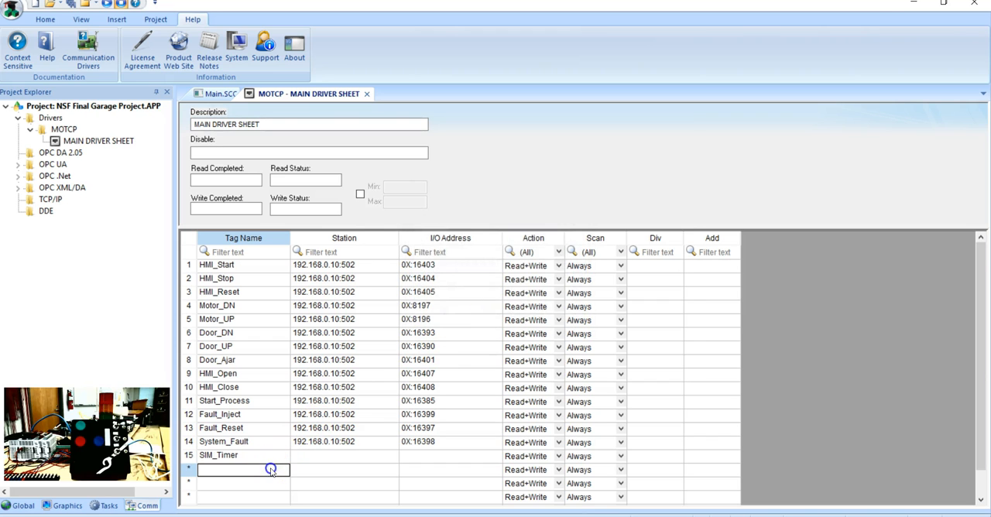
pyautogui.write('SIM')
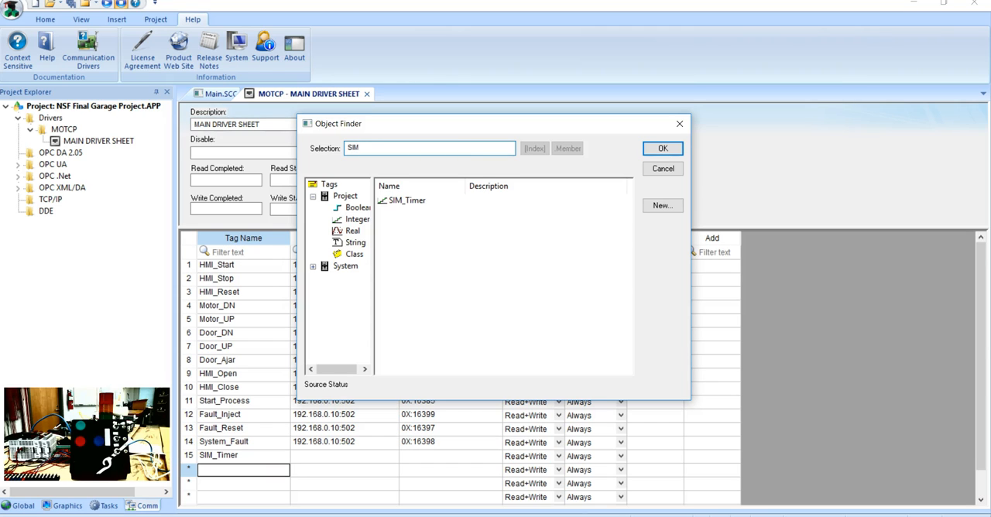
pyautogui.write('_Counter')
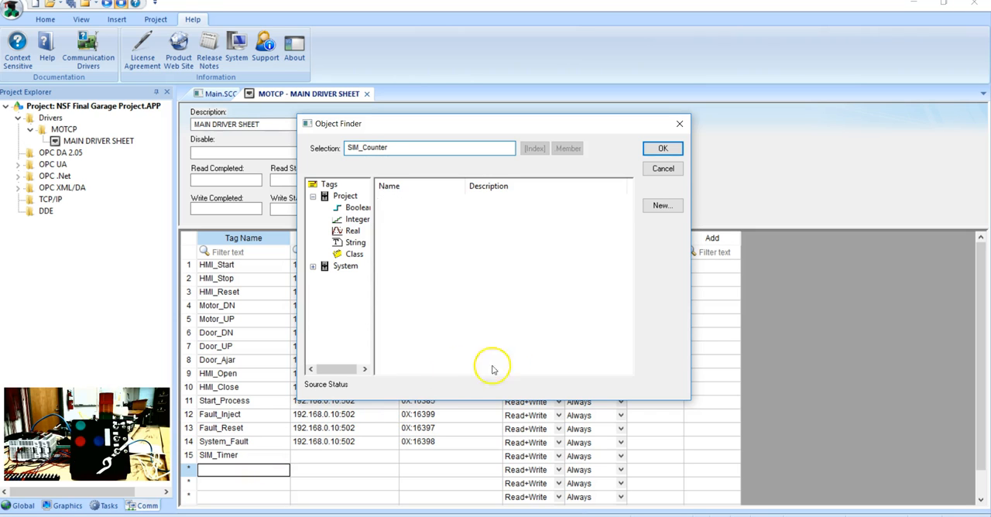
pyautogui.click(675, 151)
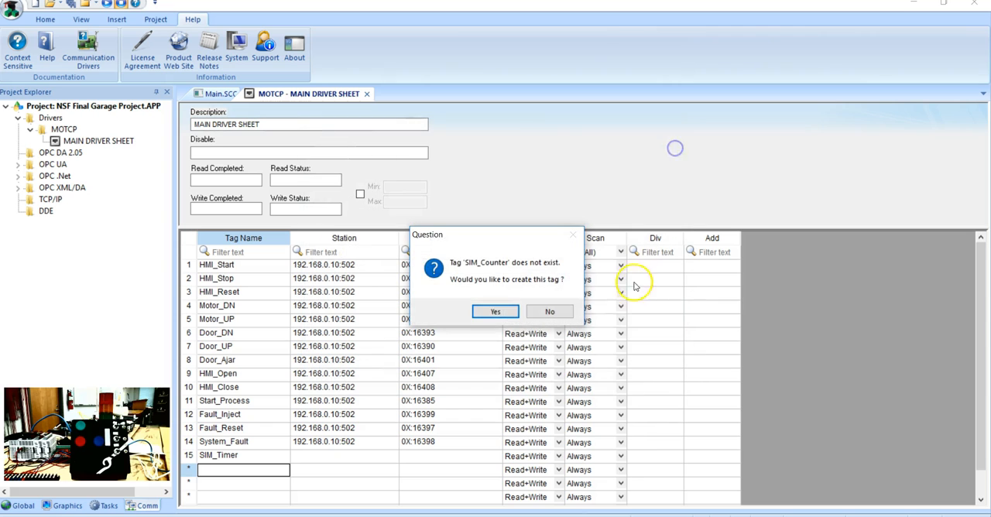
pyautogui.click(496, 310)
pyautogui.click(467, 317)
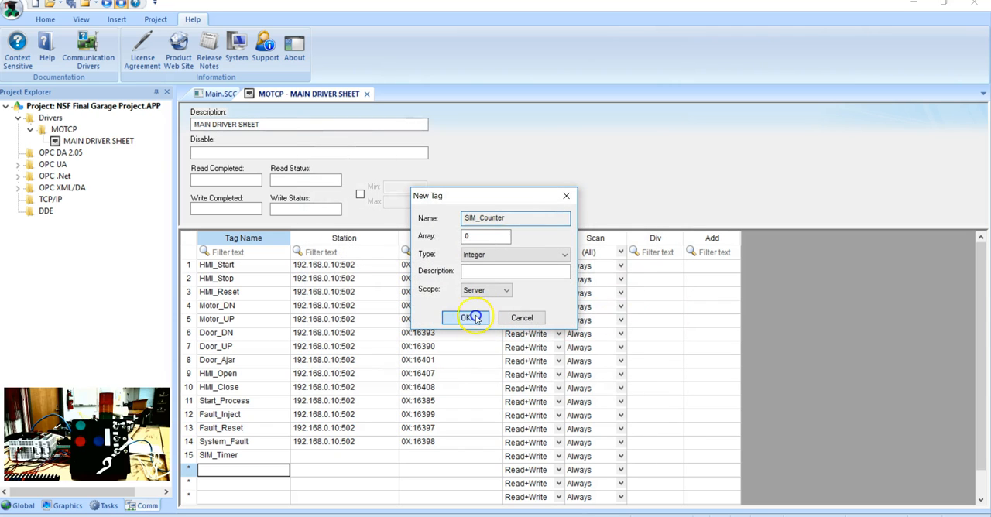
# Step: Add a Door_Cycle_Counter row below SIM_Counter and create it as a new Integer tag with Server scope
pyautogui.doubleClick(249, 484)
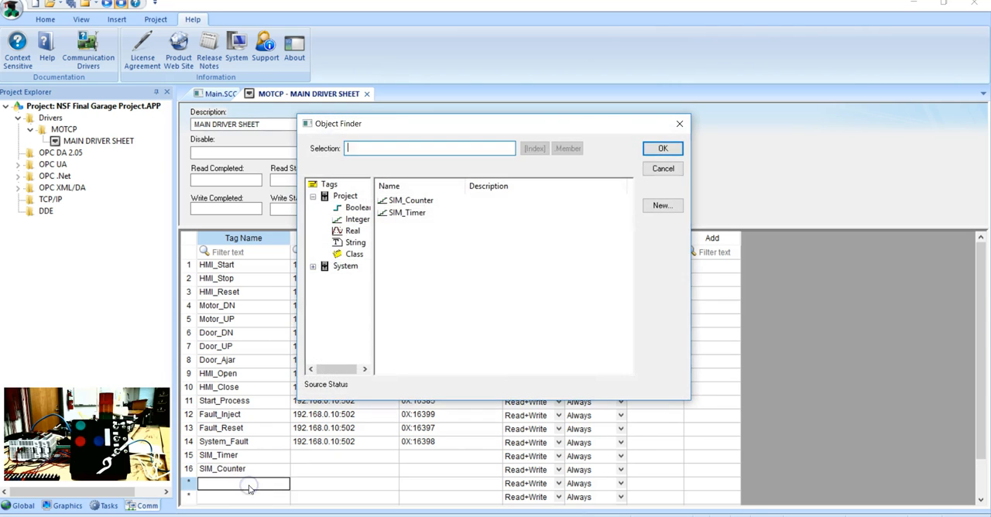
pyautogui.write('Door_Cycle_Counter')
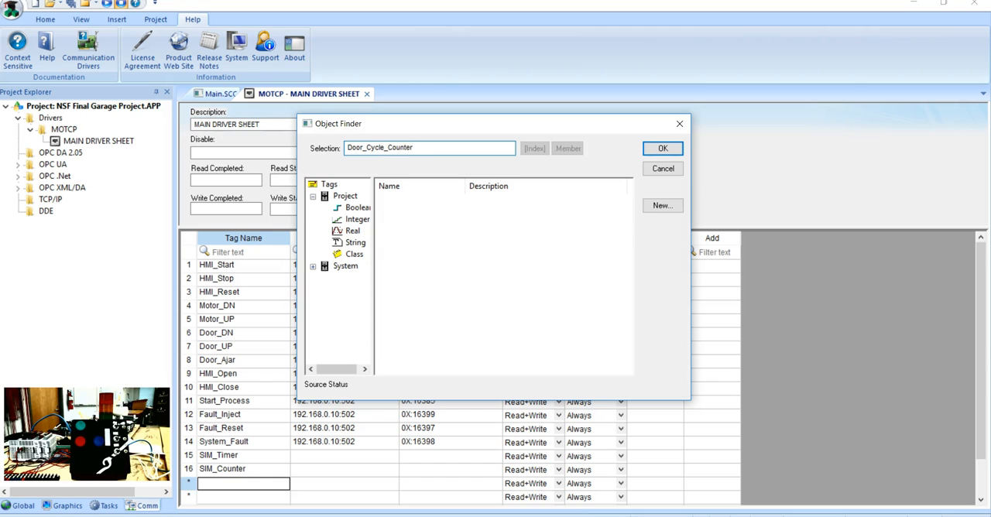
pyautogui.click(665, 150)
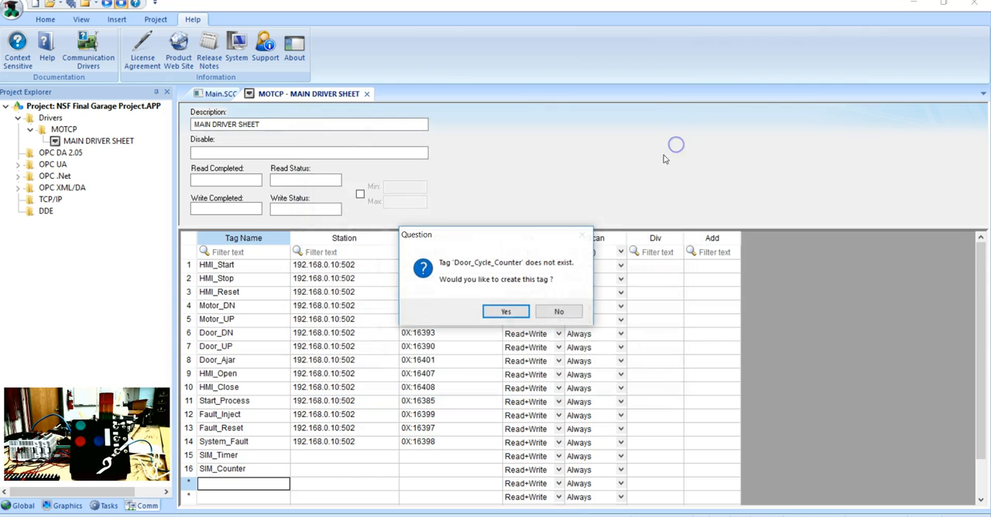
pyautogui.click(508, 312)
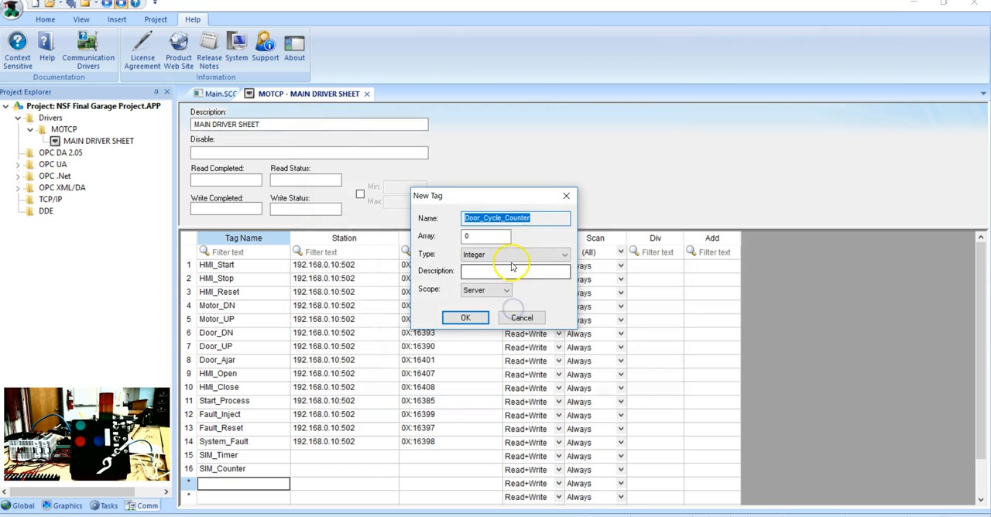
pyautogui.click(467, 317)
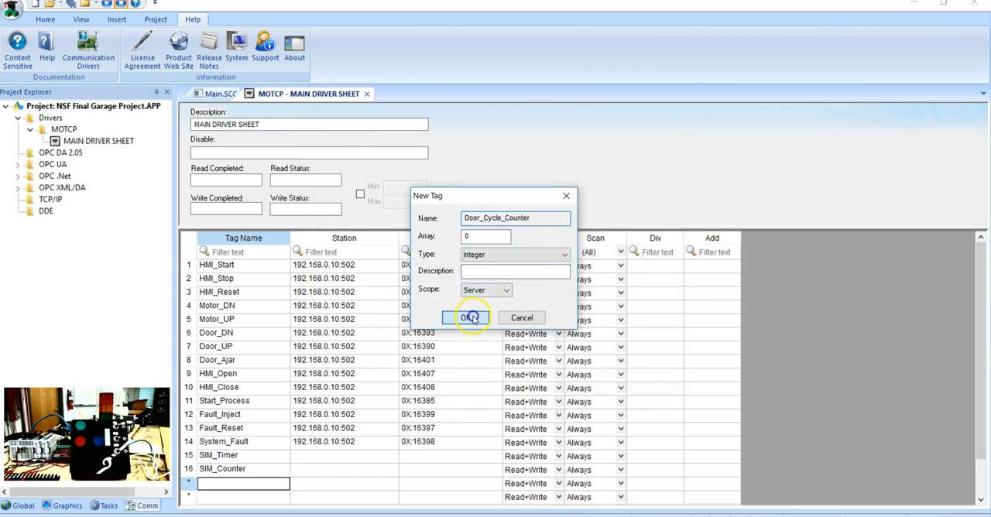
# Step: Copy System_Fault's station 192.168.0.10:502 into the SIM_Timer, SIM_Counter and Door_Cycle_Counter rows
pyautogui.click(365, 443)
pyautogui.click(364, 445)
pyautogui.hotkey('ctrl', 'c')
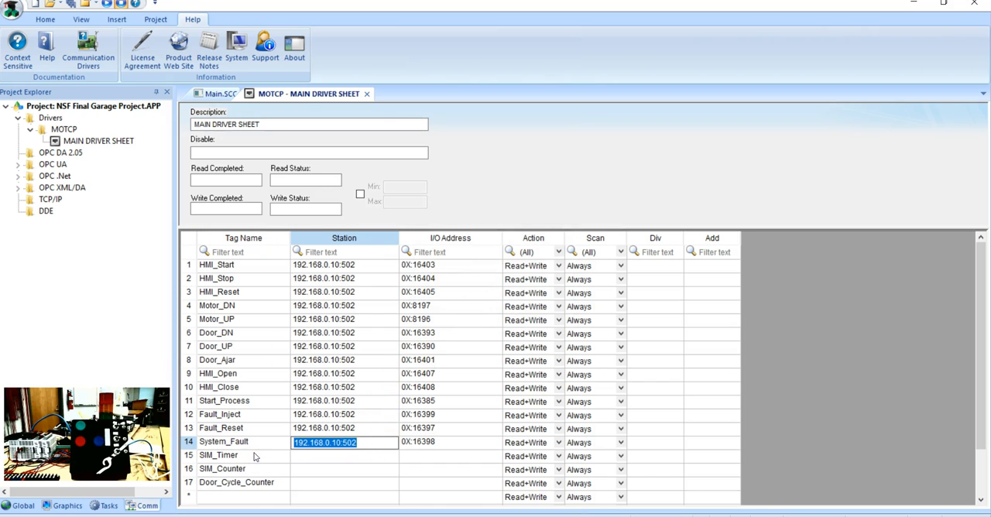
pyautogui.moveTo(303, 455); pyautogui.dragTo(302, 486)
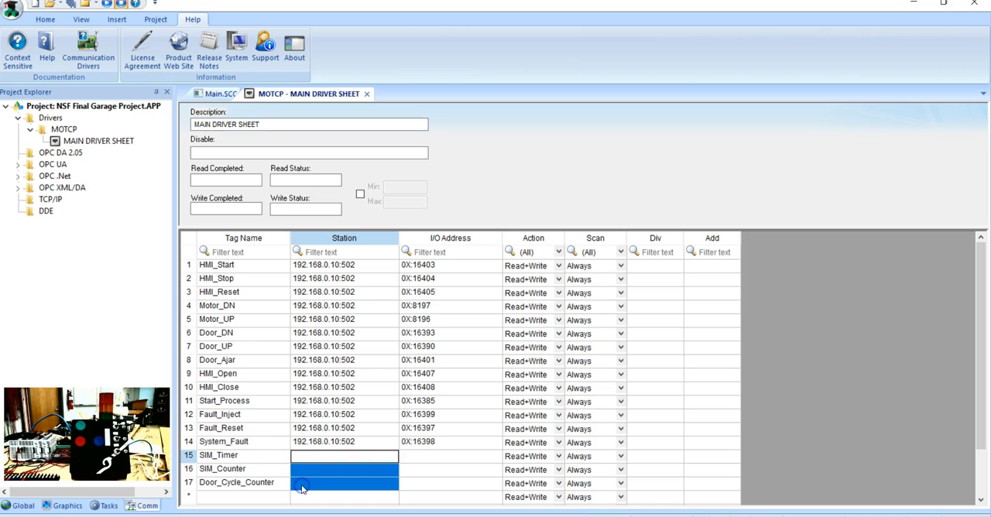
pyautogui.hotkey('ctrl', 'v')
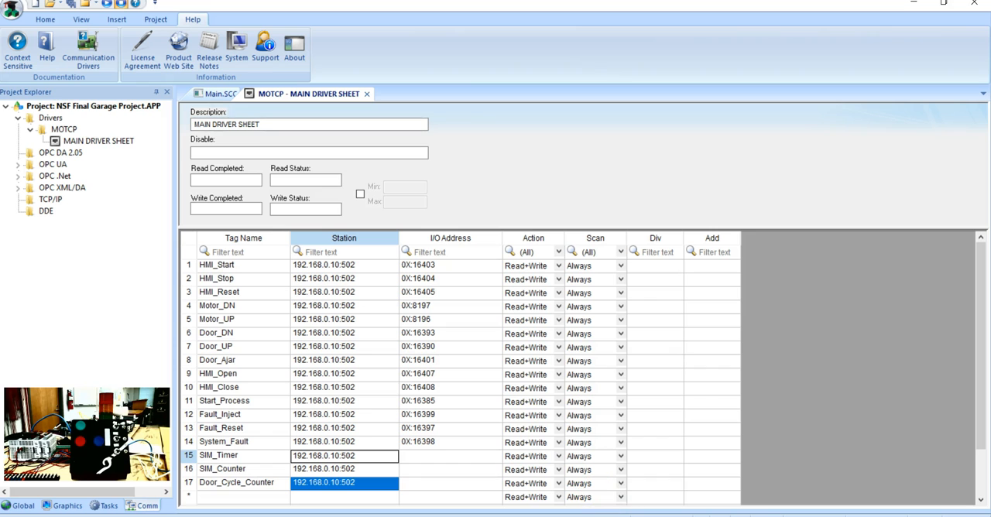
# Step: Switch to the CLICK Address Picker and look up the MODBUS addresses of the T, TD and CTD timer and counter registers
pyautogui.click(691, 461)
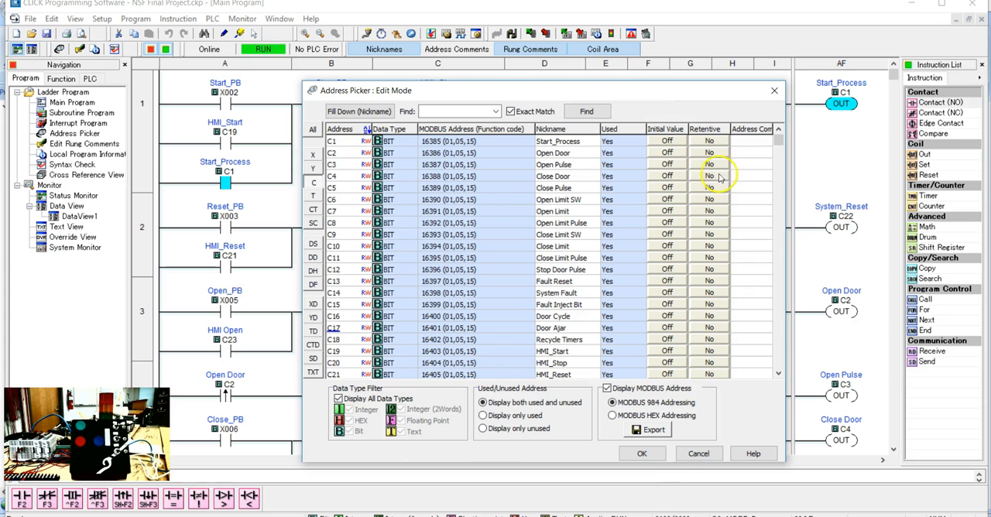
pyautogui.click(313, 196)
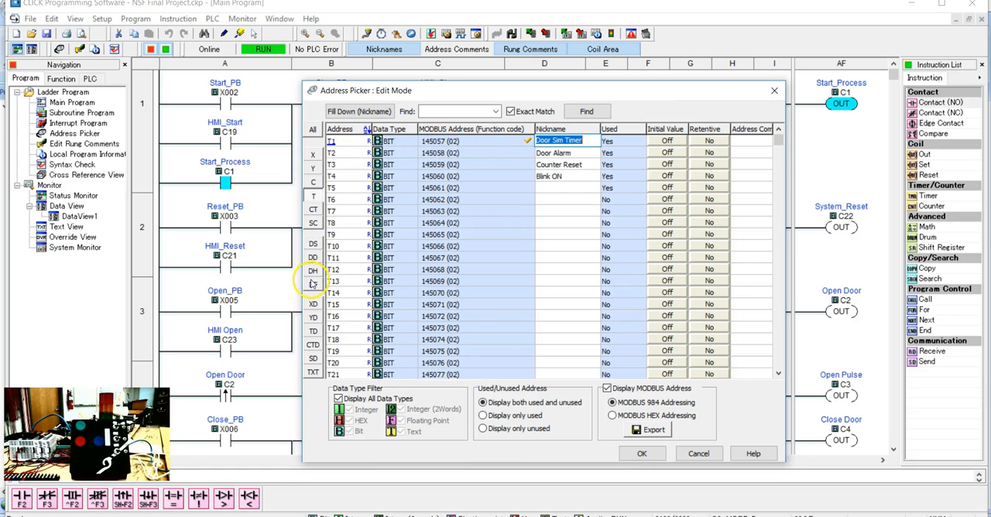
pyautogui.click(314, 332)
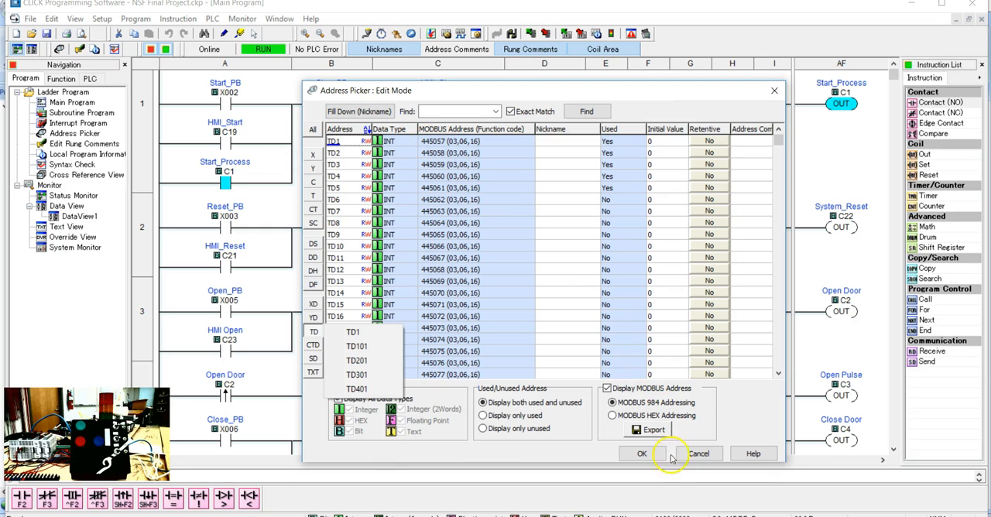
pyautogui.click(313, 346)
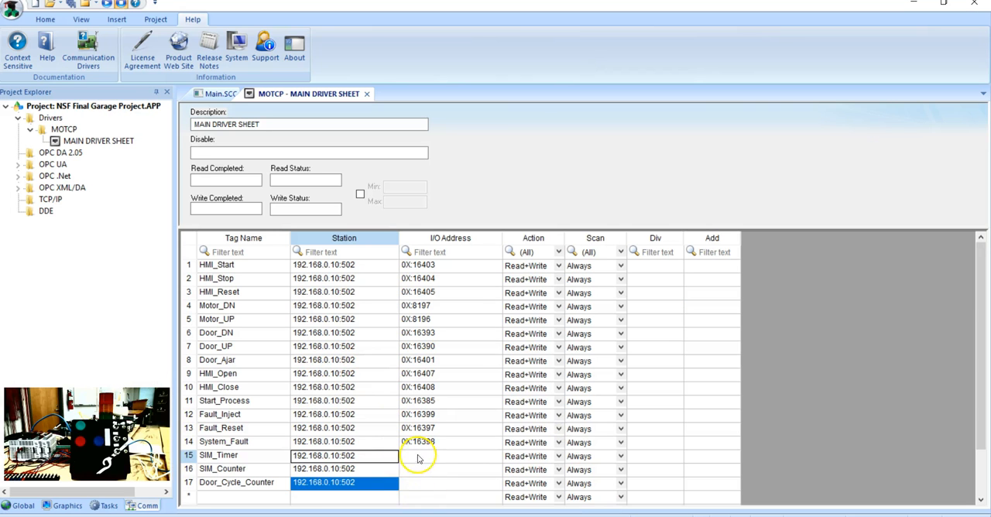
# Step: Return to the MOTCP driver sheet and set SIM_Timer's I/O address to 4X:45057
pyautogui.click(418, 457)
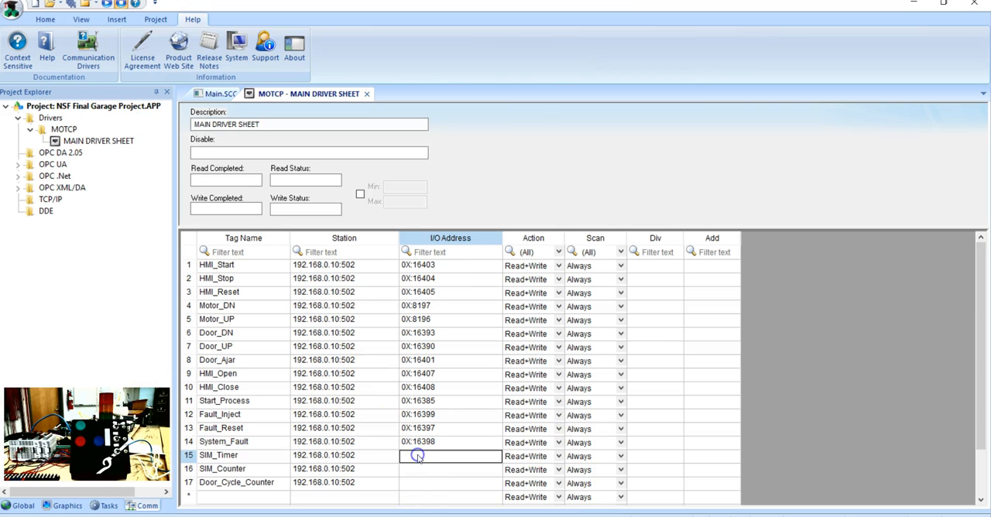
pyautogui.write('4x:45057')
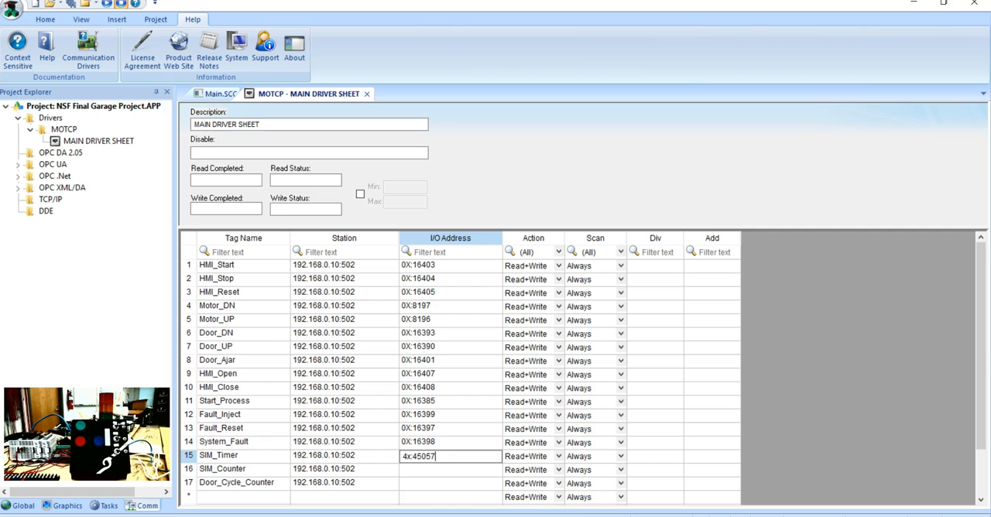
pyautogui.doubleClick(463, 458)
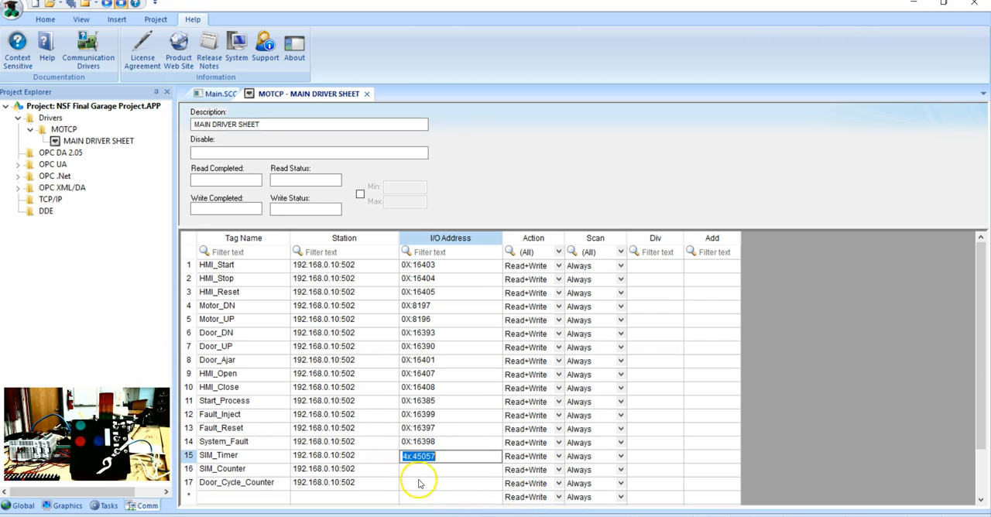
# Step: Set the I/O addresses to 4X:49153 for SIM_Counter and 4X:49155 for Door_Cycle_Counter, and close the driver sheet
pyautogui.moveTo(423, 471); pyautogui.dragTo(430, 484)
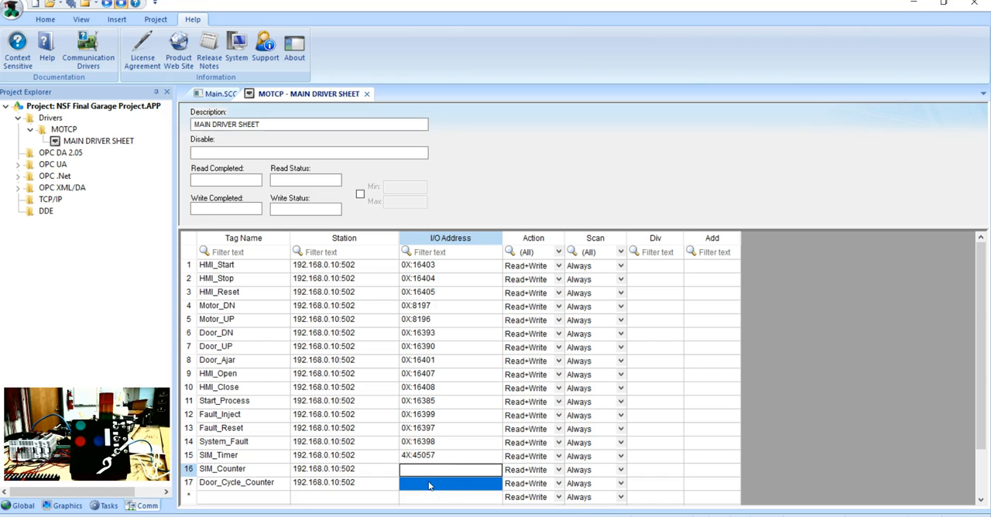
pyautogui.write('4X:45057 4X:45057')
pyautogui.click(471, 473)
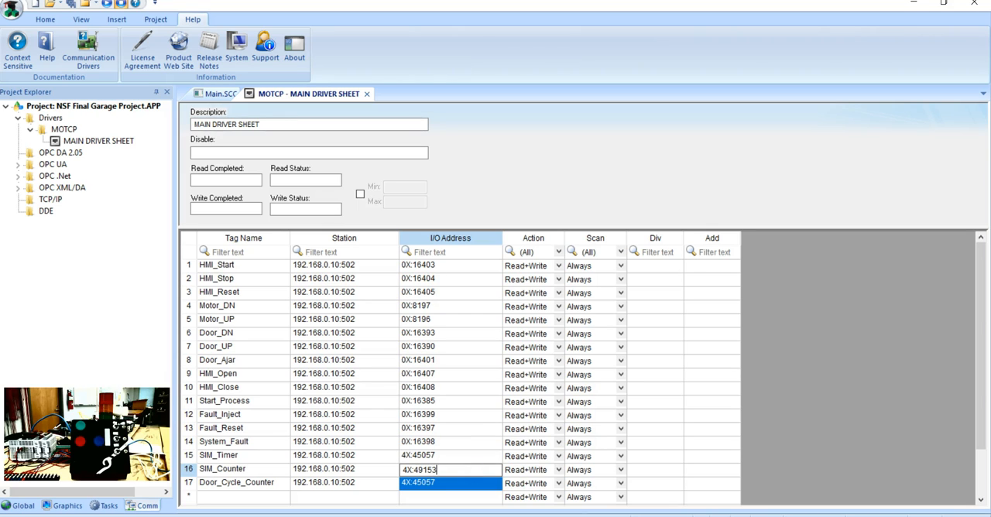
pyautogui.click(469, 482)
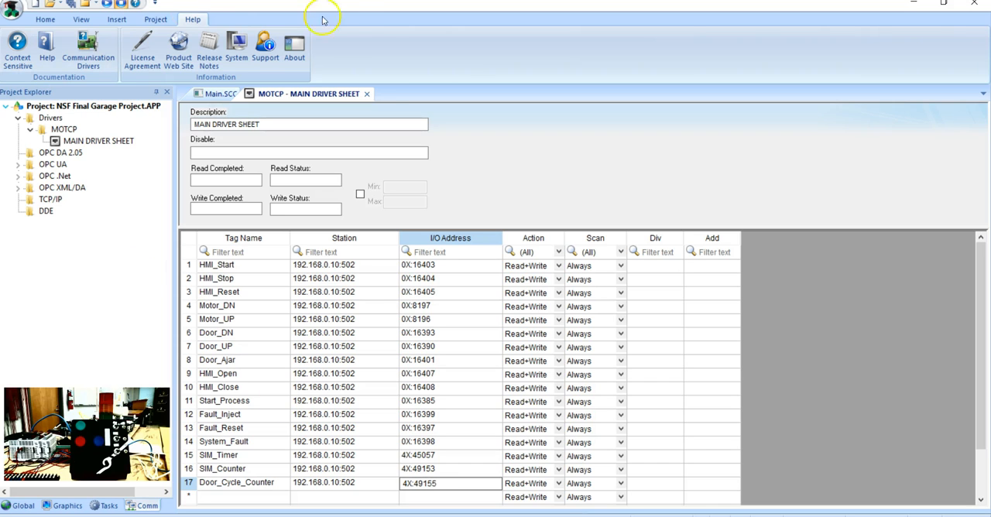
pyautogui.click(367, 94)
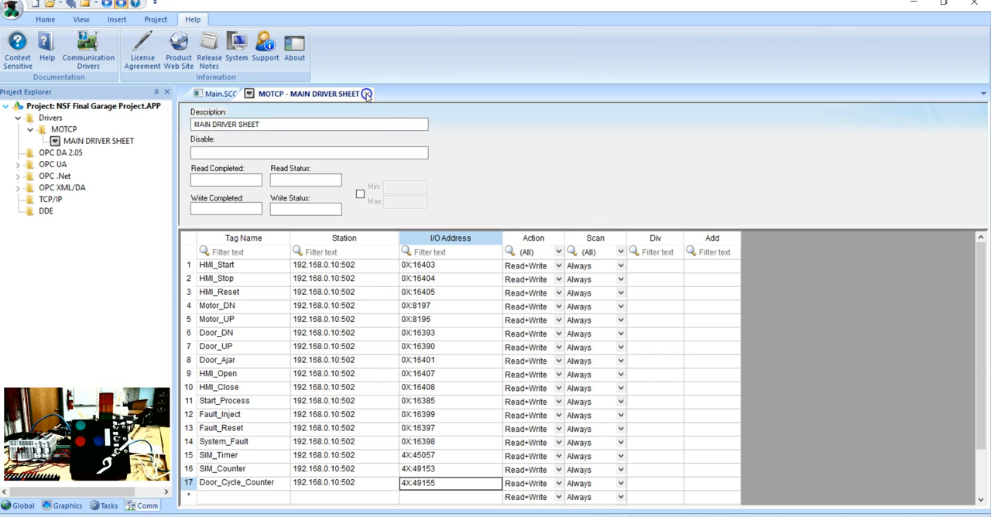
pyautogui.click(465, 309)
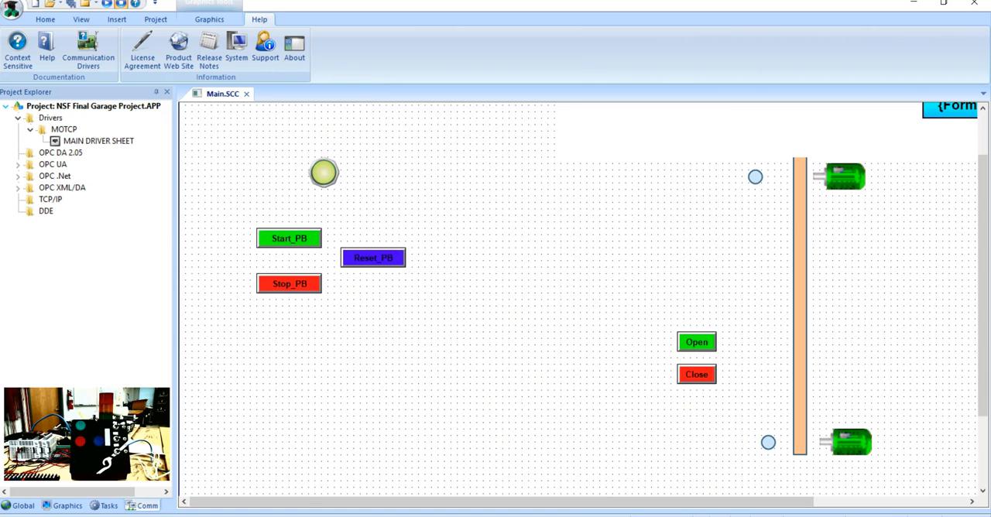
# Step: Switch to the CLICK program, close the Address Picker and write the NSF Final Project into the PLC with its project file
pyautogui.moveTo(666, 515)
pyautogui.click(612, 464)
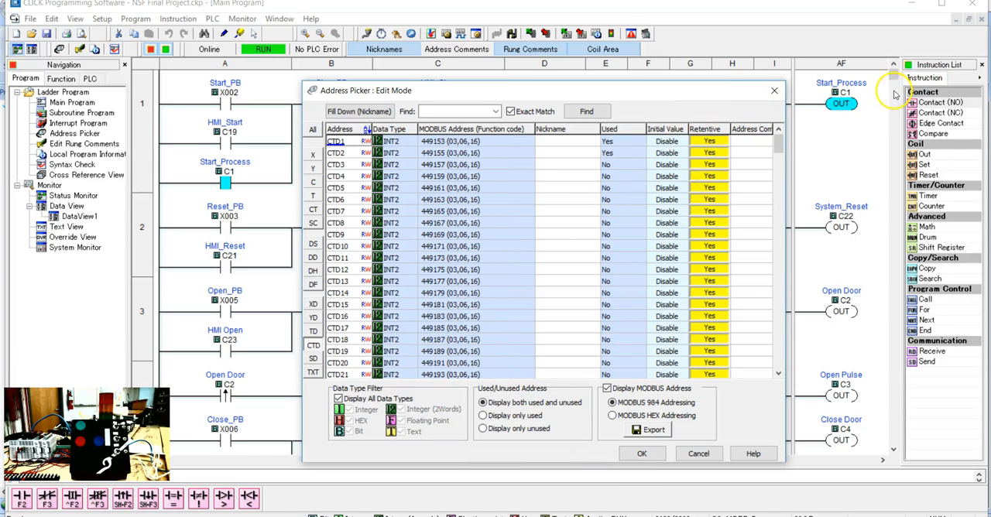
pyautogui.click(774, 90)
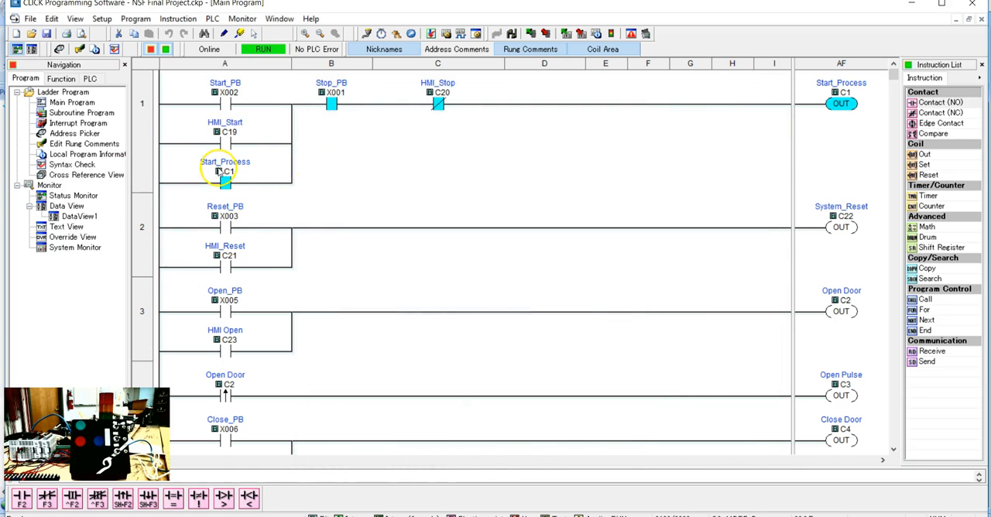
pyautogui.click(212, 19)
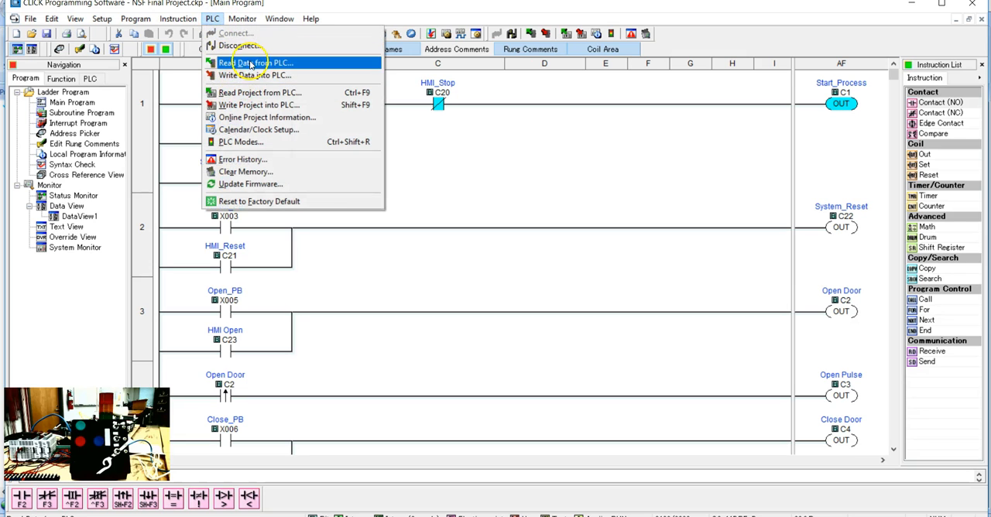
pyautogui.click(242, 105)
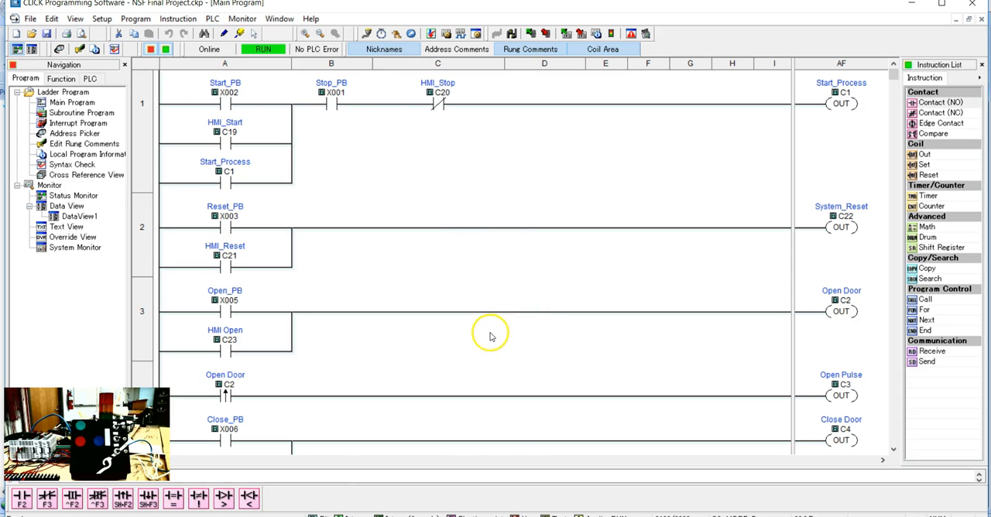
pyautogui.click(564, 423)
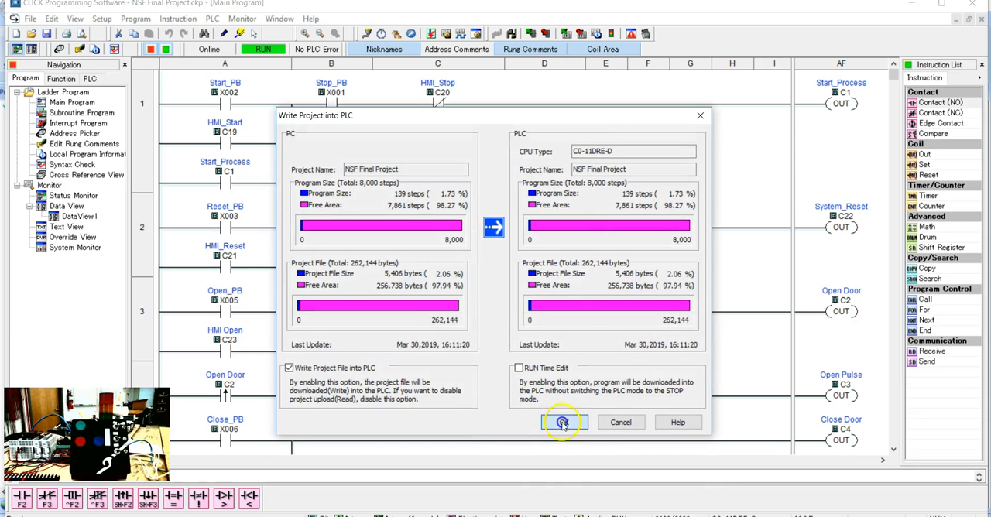
pyautogui.click(500, 305)
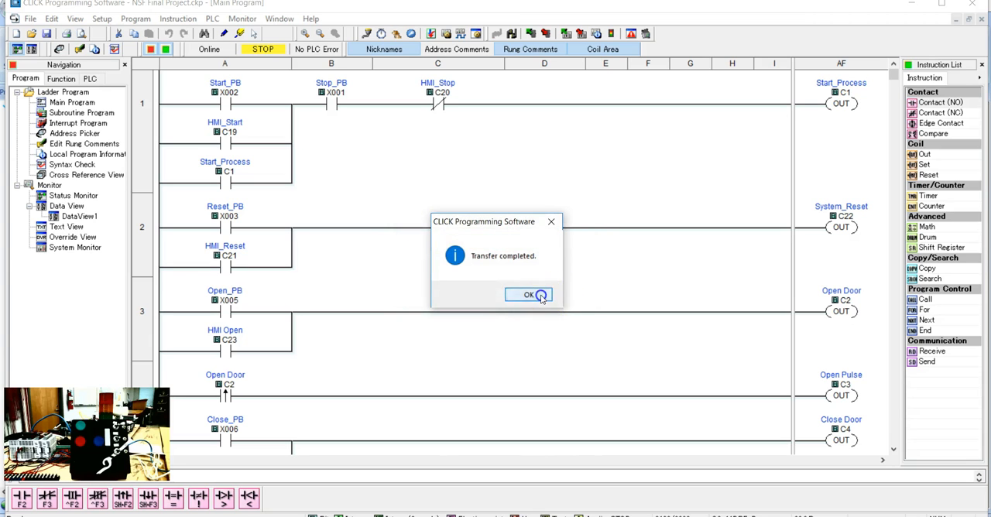
pyautogui.click(538, 295)
pyautogui.click(462, 309)
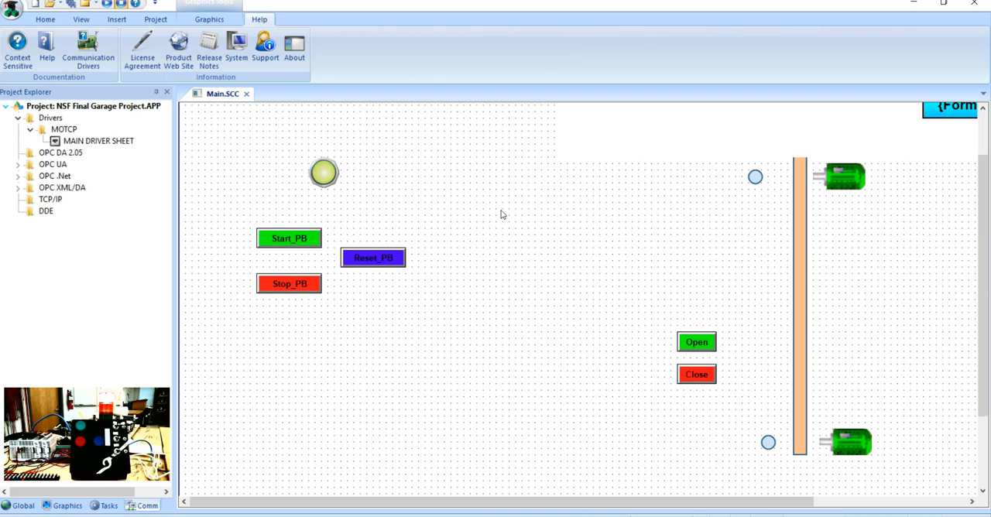
# Step: Back on the Main.SCC screen, insert the text "SIM Timer: ###" between the indicator light and the garage door
pyautogui.click(210, 20)
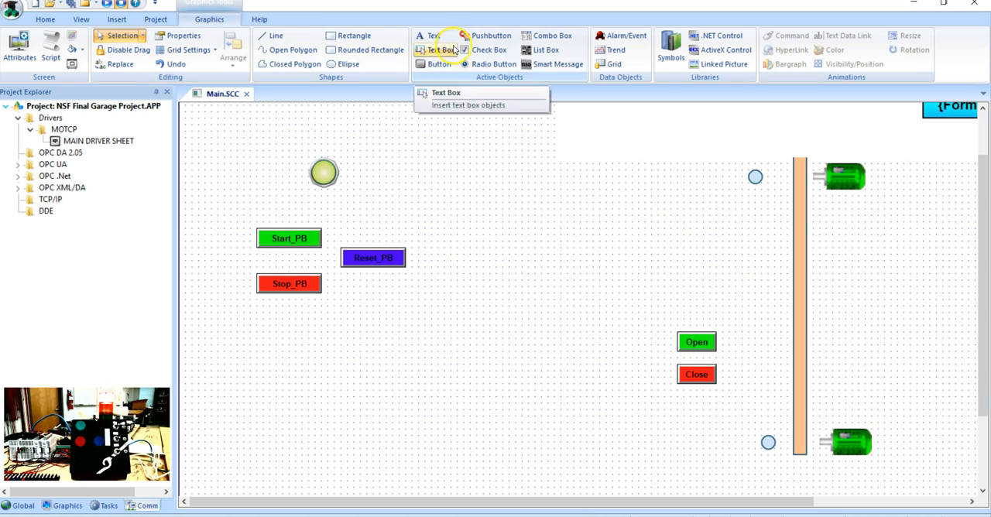
pyautogui.click(432, 36)
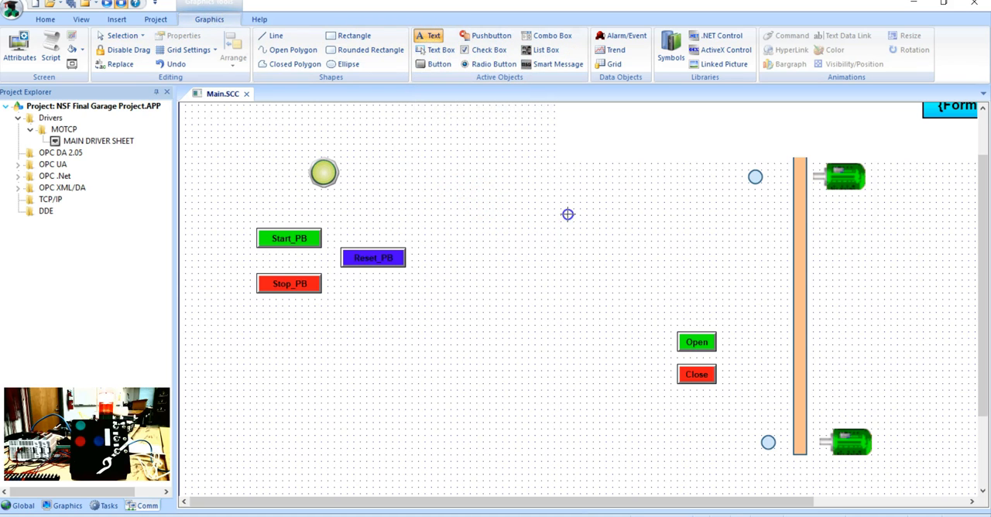
pyautogui.write('SIM Timer:')
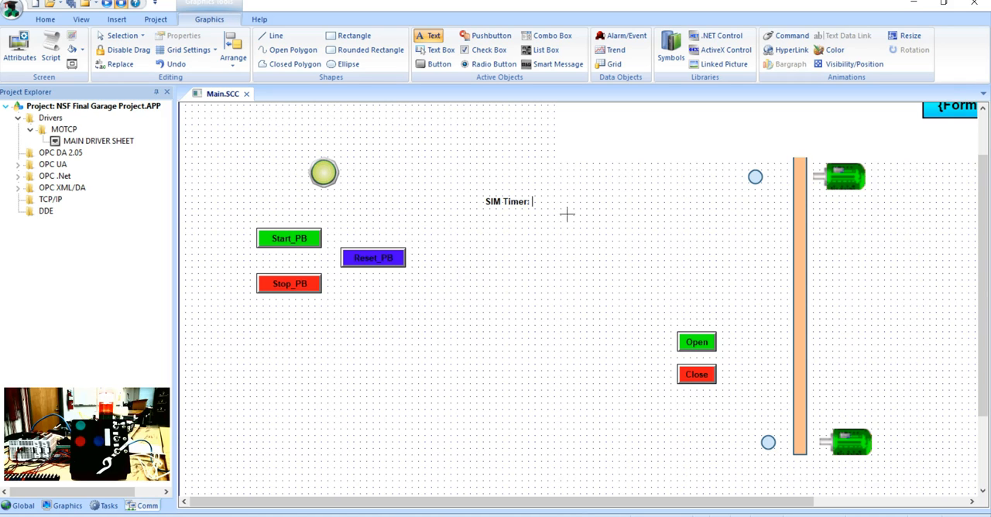
pyautogui.write('###')
pyautogui.click(539, 203)
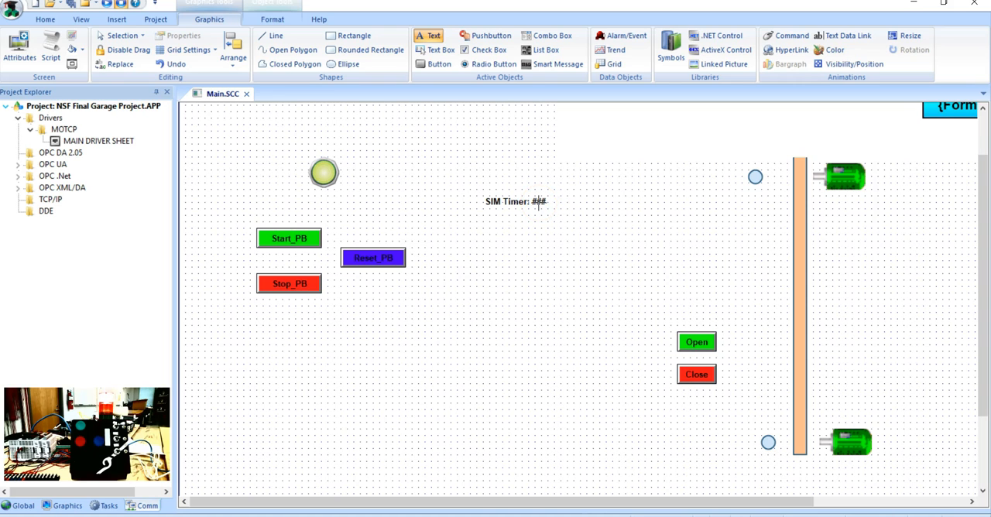
pyautogui.click(545, 199)
# Step: Add a Text Data Link animation to the SIM Timer text and link it to the SIM_Timer tag
pyautogui.rightClick(532, 203)
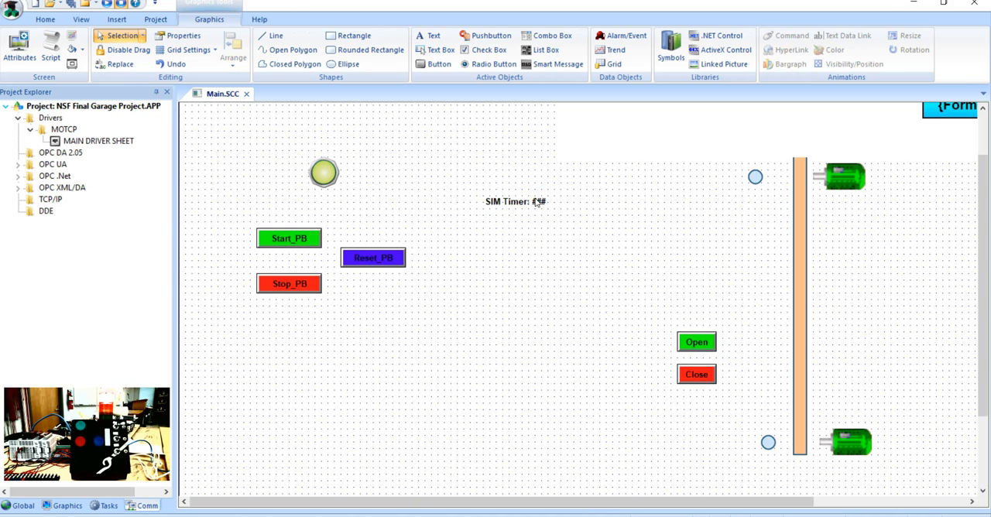
pyautogui.click(536, 202)
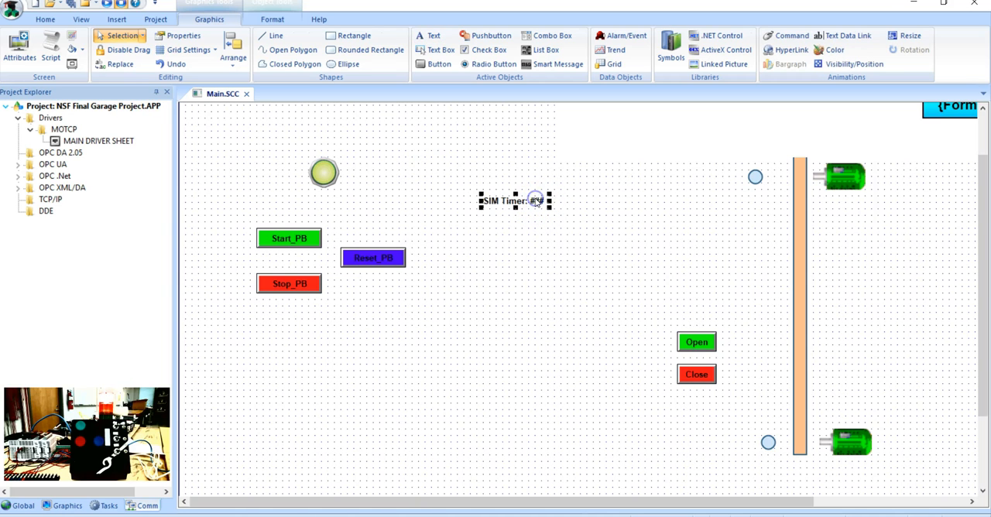
pyautogui.click(843, 37)
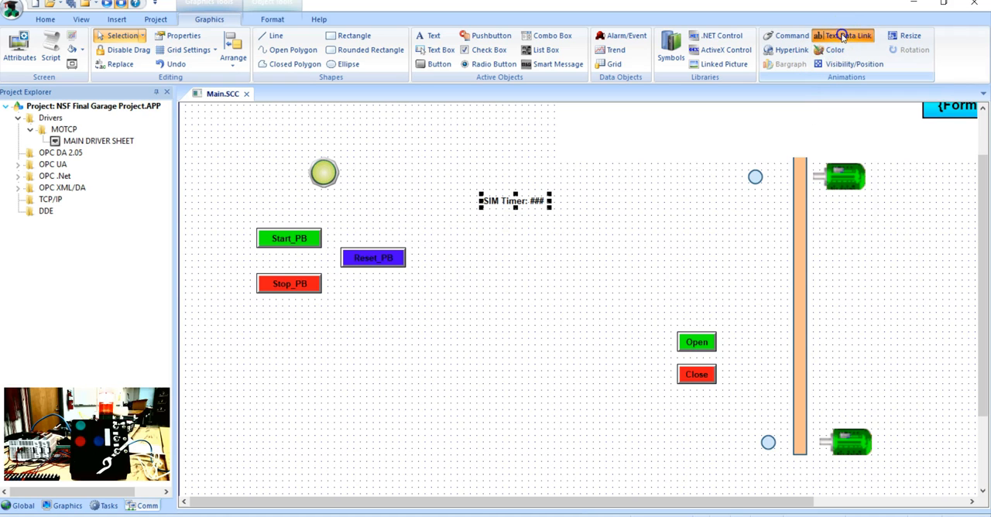
pyautogui.rightClick(547, 204)
pyautogui.click(571, 210)
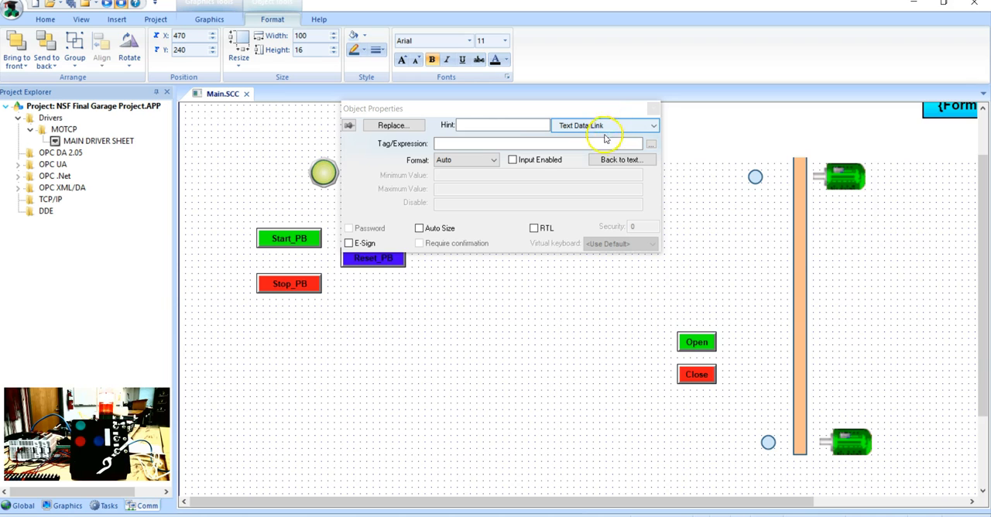
pyautogui.click(651, 144)
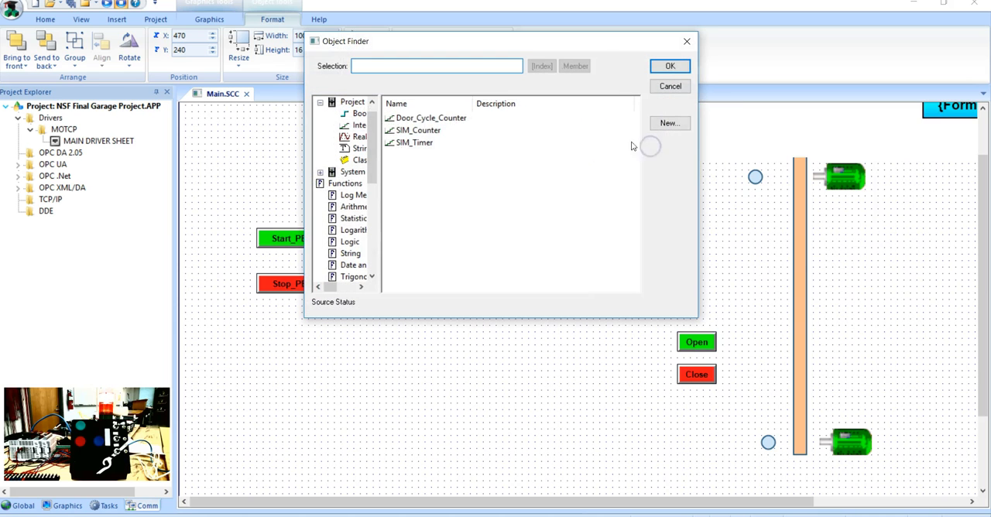
pyautogui.doubleClick(415, 143)
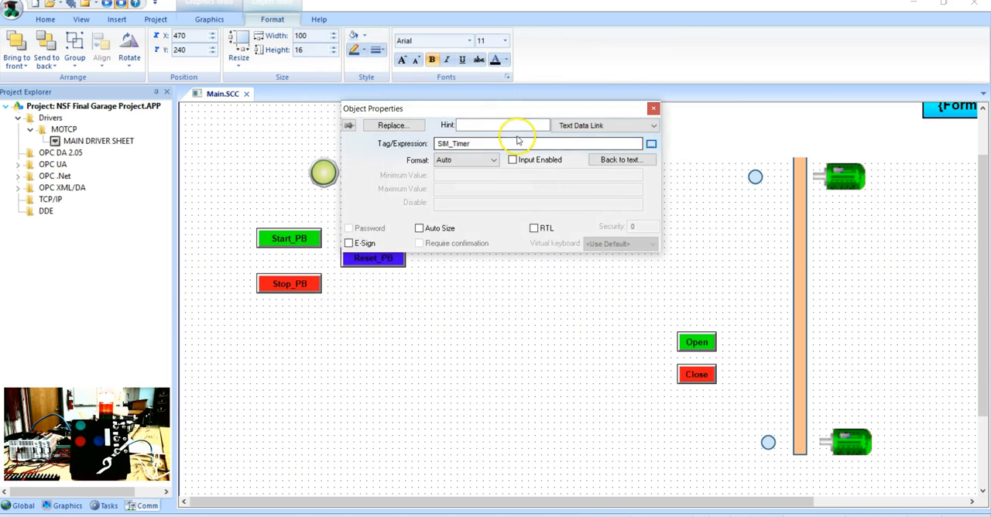
pyautogui.moveTo(535, 110); pyautogui.dragTo(548, 235)
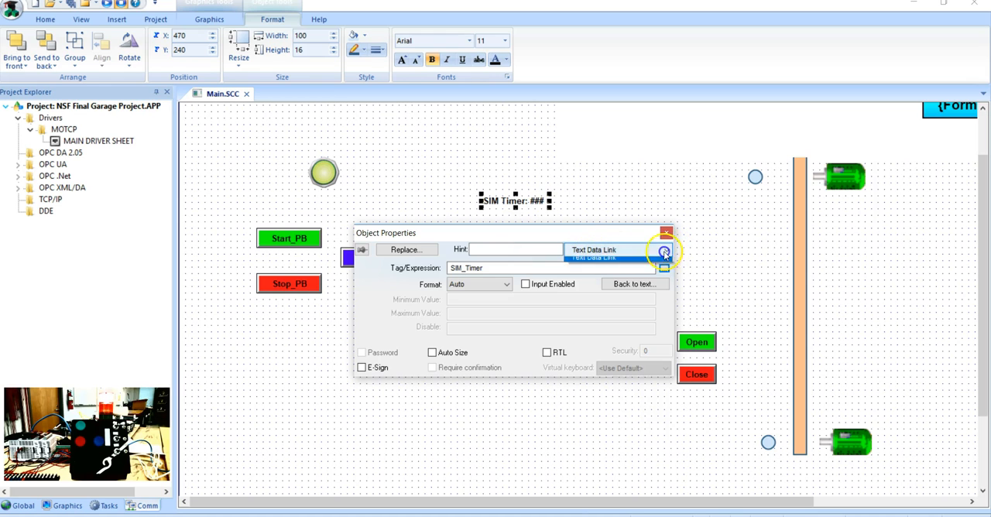
pyautogui.click(666, 250)
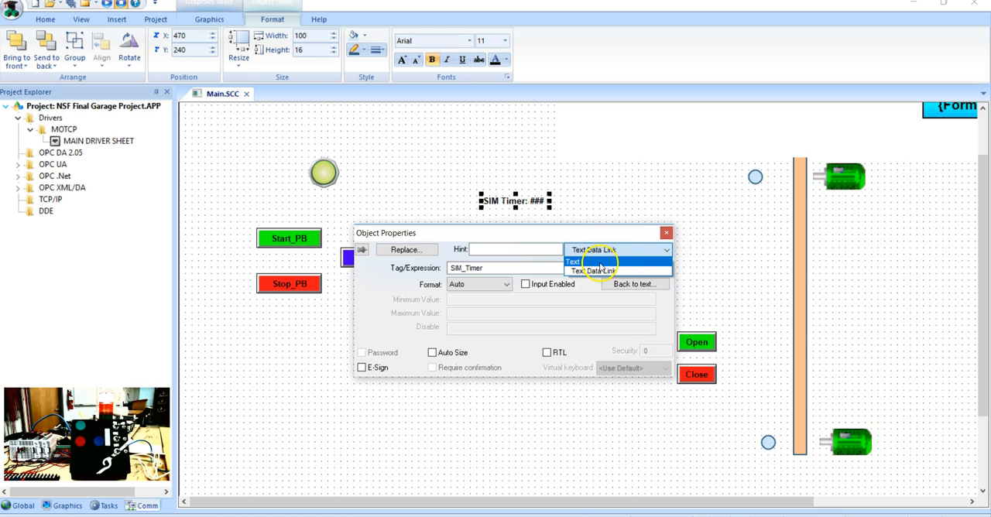
pyautogui.click(666, 233)
# Step: Duplicate the SIM Timer text directly below the original and link the copy to the SIM_Counter tag
pyautogui.click(613, 205)
pyautogui.click(506, 201)
pyautogui.moveTo(509, 203); pyautogui.dragTo(510, 223)
pyautogui.doubleClick(509, 222)
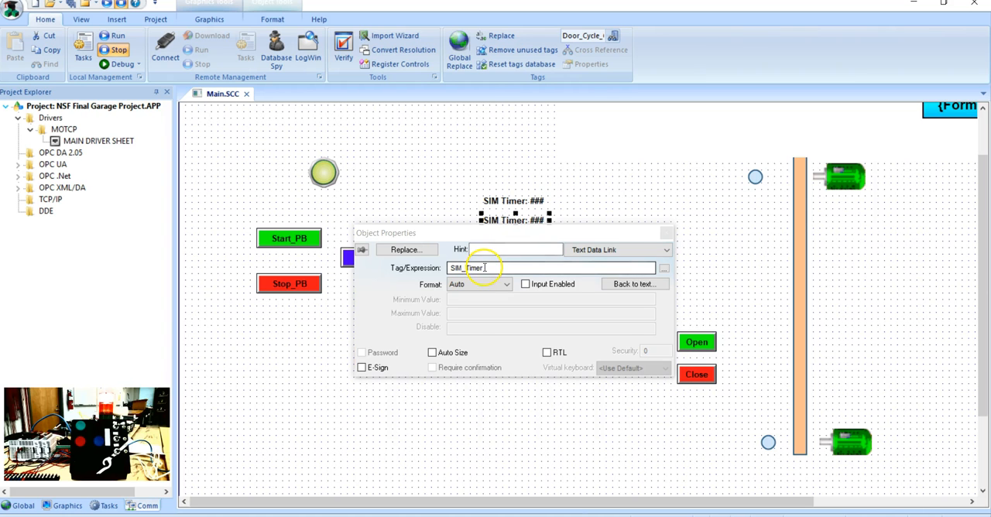
pyautogui.click(662, 267)
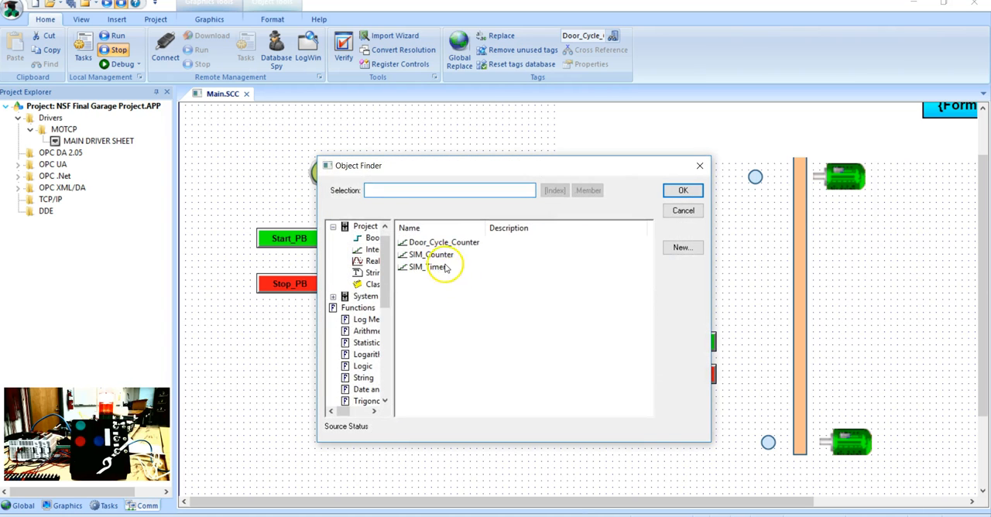
pyautogui.click(442, 257)
pyautogui.doubleClick(442, 256)
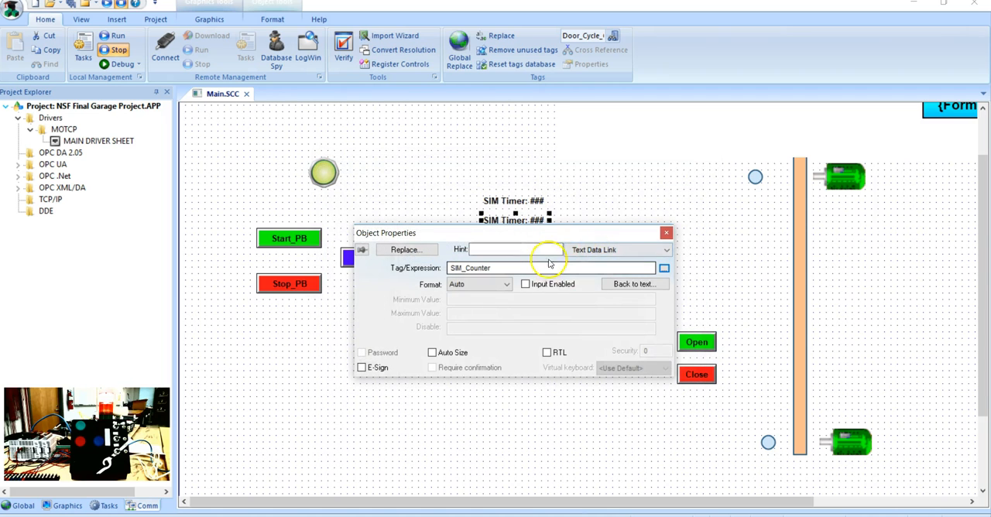
# Step: Change the copied text's caption to "SIM Counter: ###" and close its properties
pyautogui.click(668, 252)
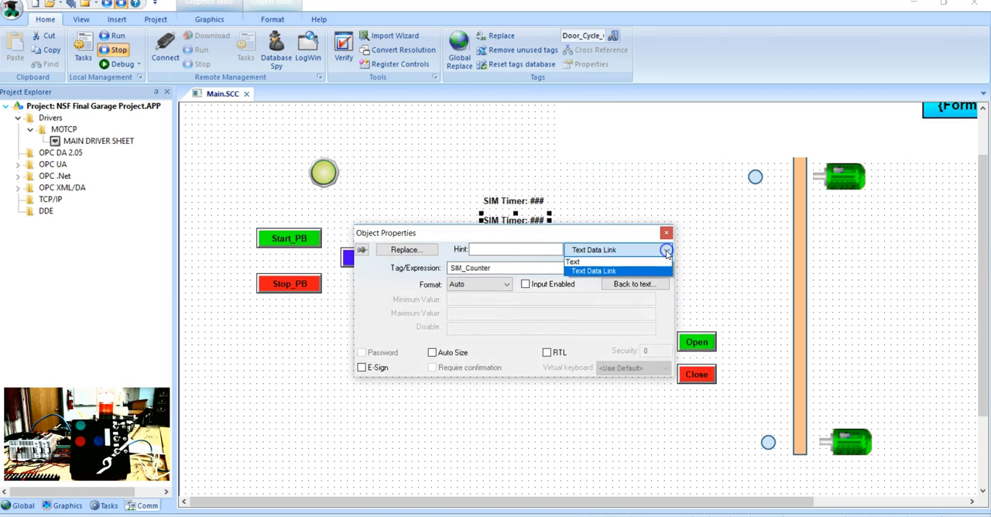
pyautogui.click(604, 259)
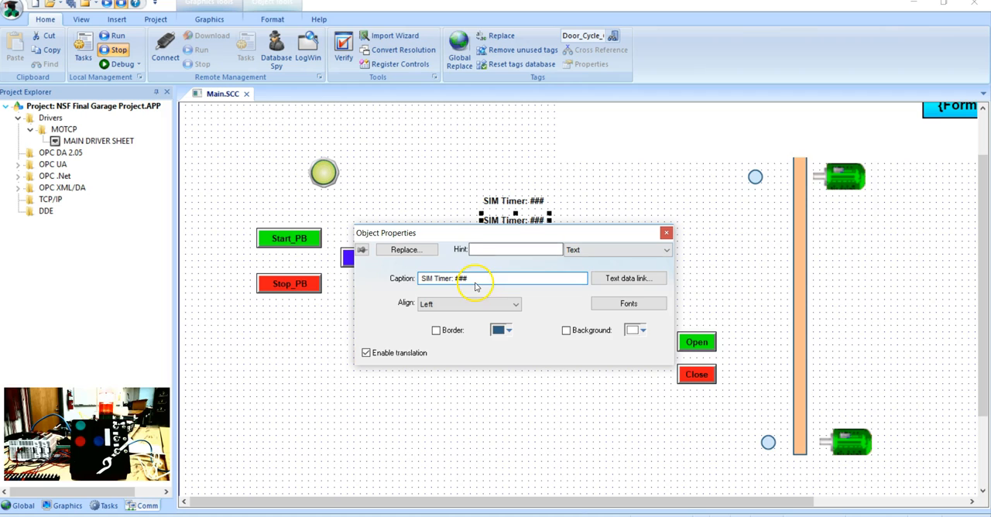
pyautogui.click(446, 278)
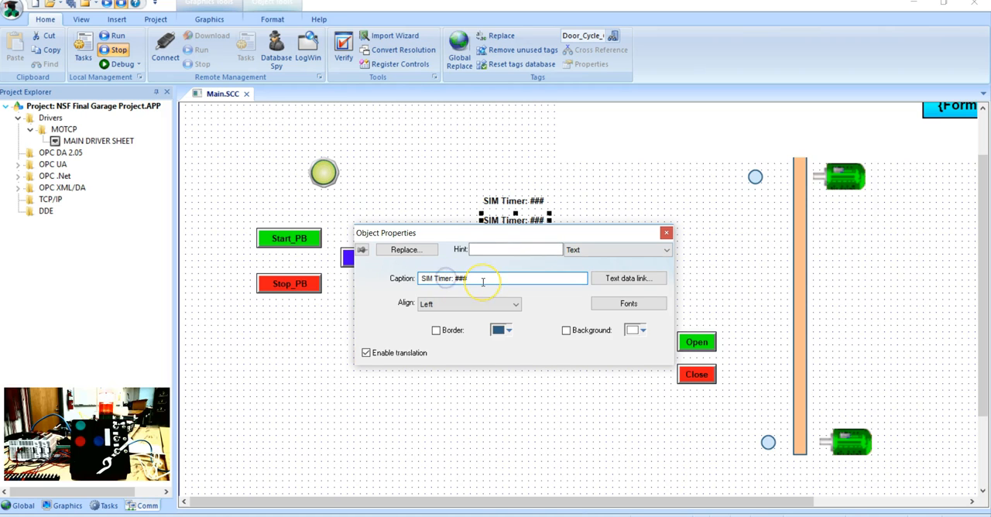
pyautogui.press('BackSpace')
pyautogui.press('BackSpace')
pyautogui.press('BackSpace')
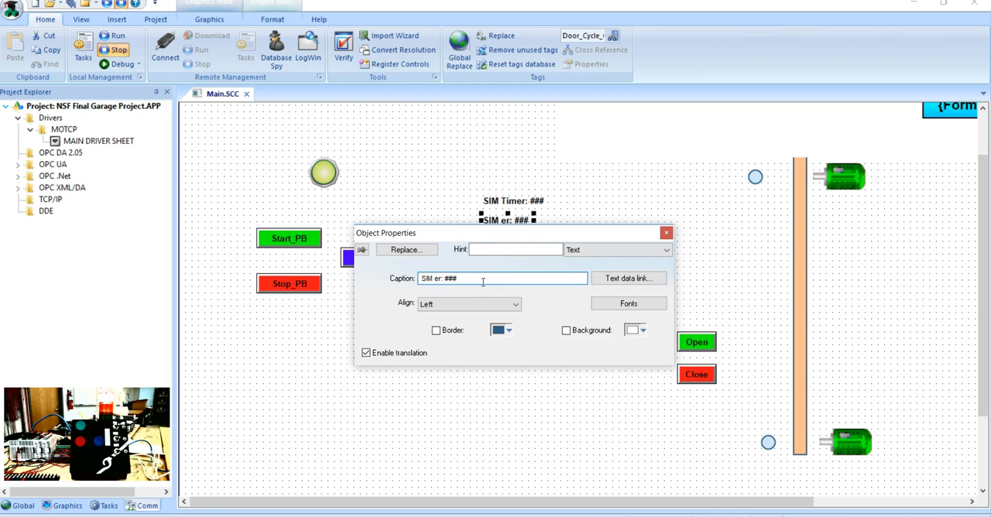
pyautogui.write('Count')
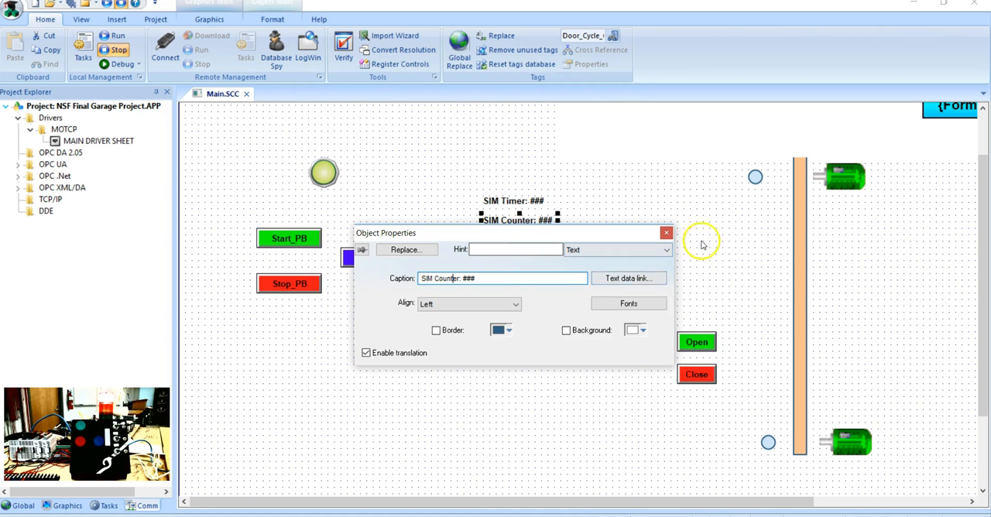
pyautogui.click(667, 234)
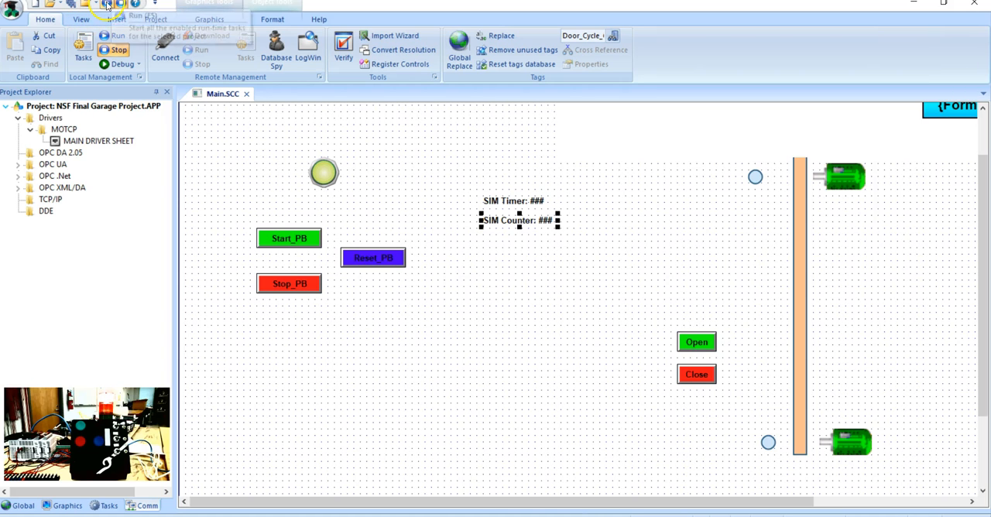
# Step: Run the project to check the SIM Timer and SIM Counter texts, and exit the runtime
pyautogui.scroll(1, 590, 150)
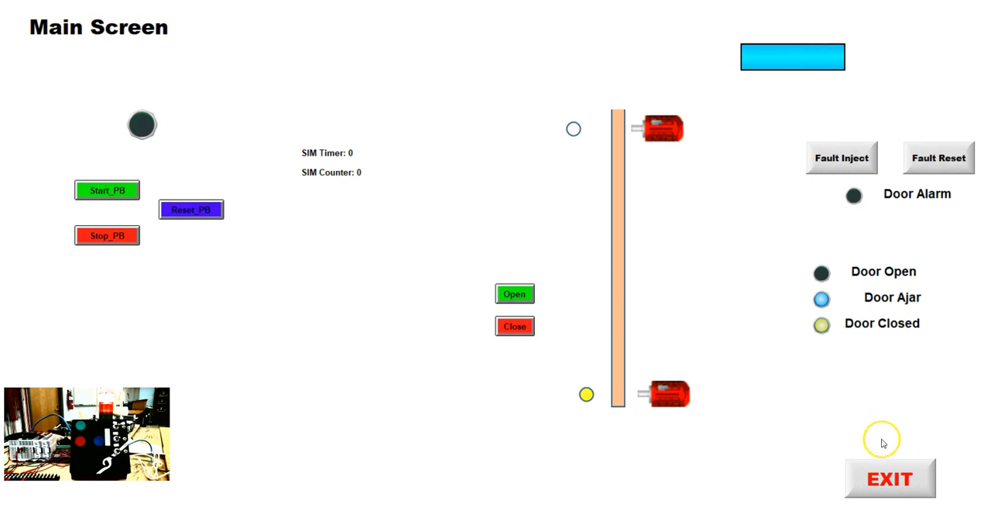
pyautogui.click(913, 478)
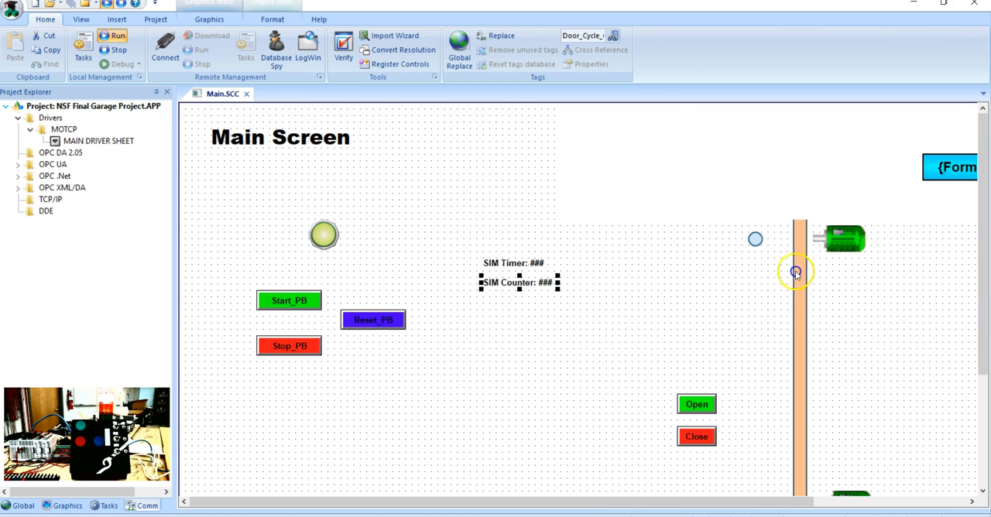
# Step: Set the TagName of the blue LCD display symbol to Door_Cycle_Counter and close its properties
pyautogui.doubleClick(953, 171)
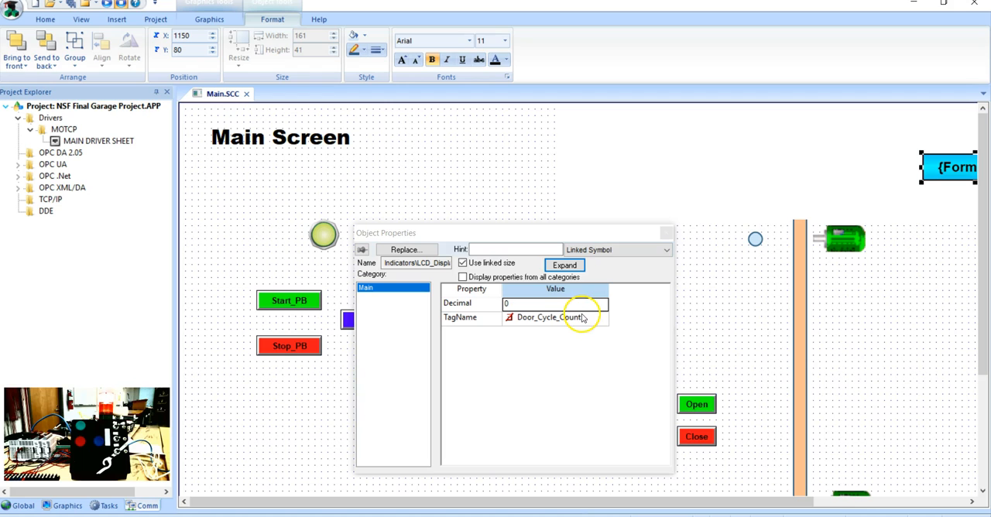
pyautogui.click(488, 325)
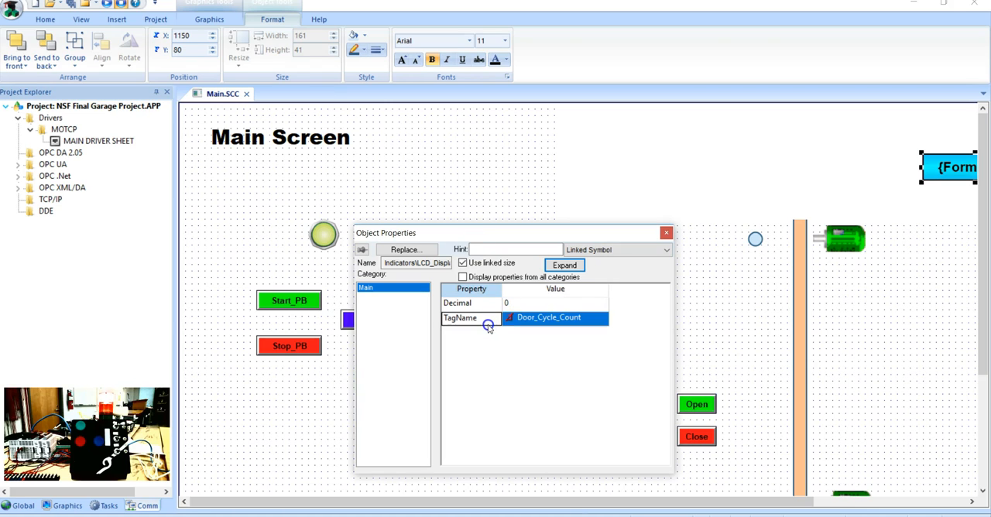
pyautogui.click(503, 318)
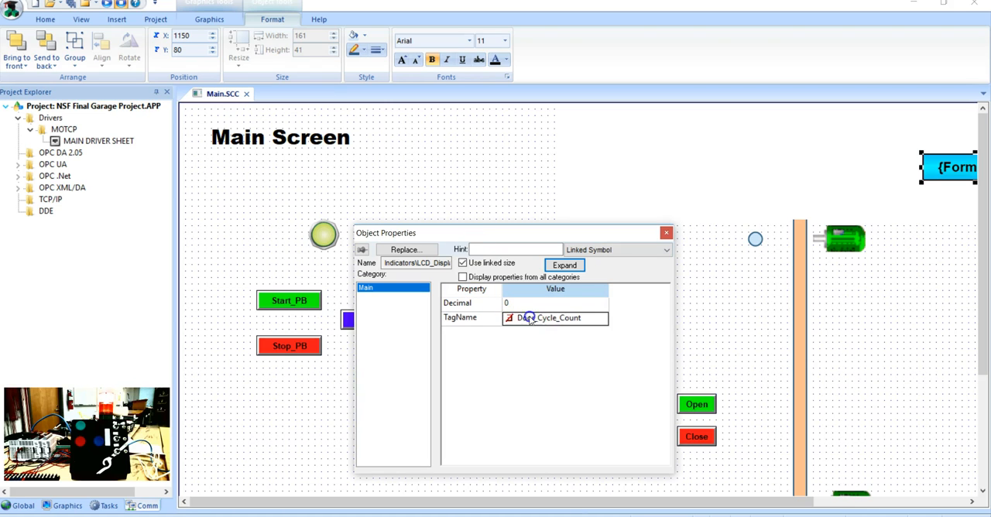
pyautogui.doubleClick(589, 317)
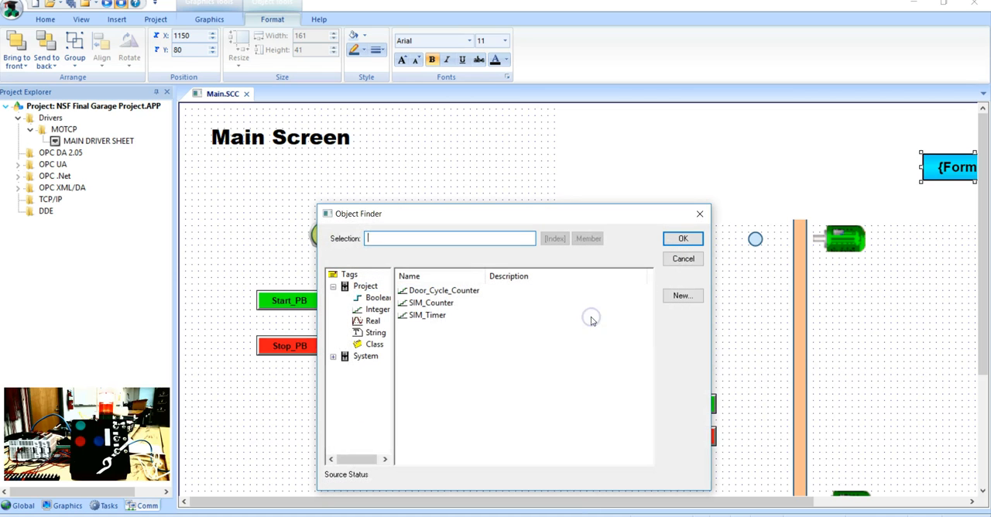
pyautogui.doubleClick(471, 293)
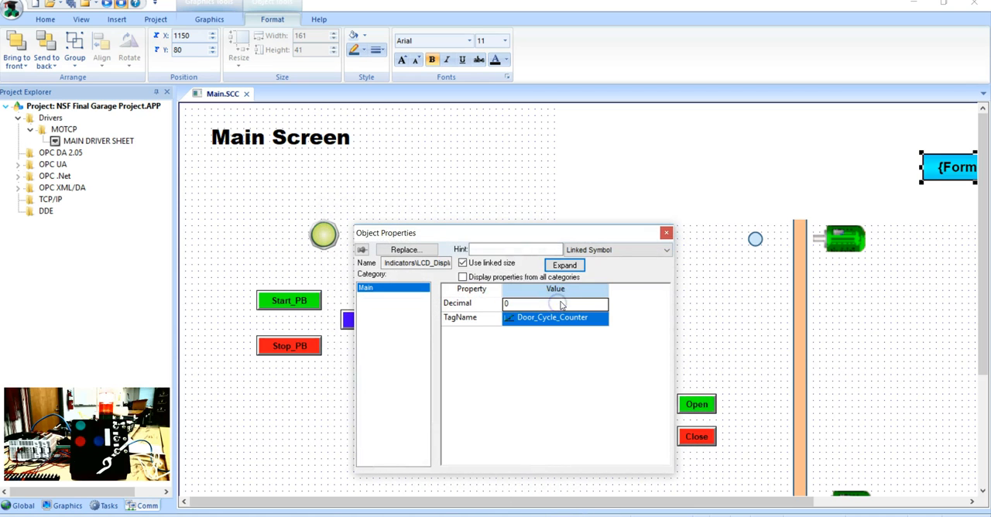
pyautogui.click(666, 233)
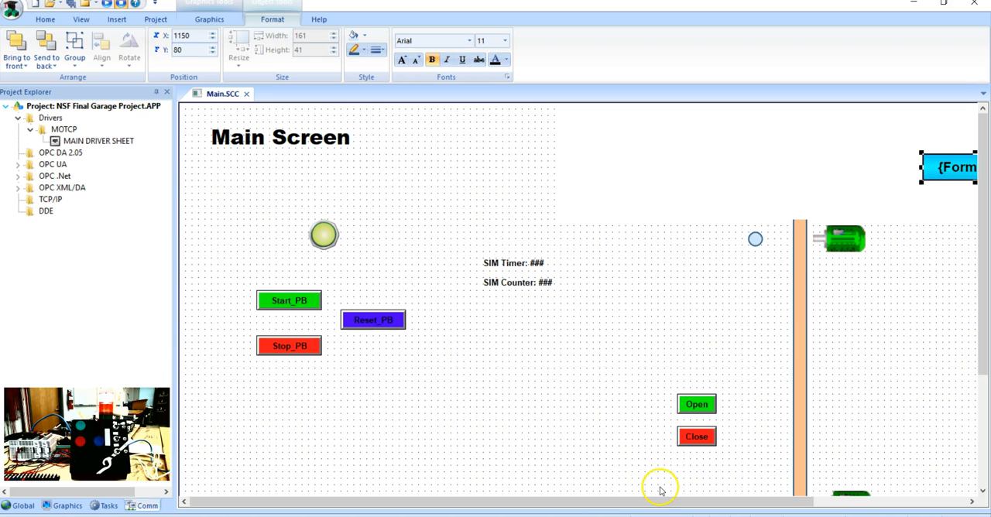
# Step: Set the TagState of the blue Door Ajar pilot light to Door_Ajar and close its properties
pyautogui.moveTo(669, 508); pyautogui.dragTo(759, 488)
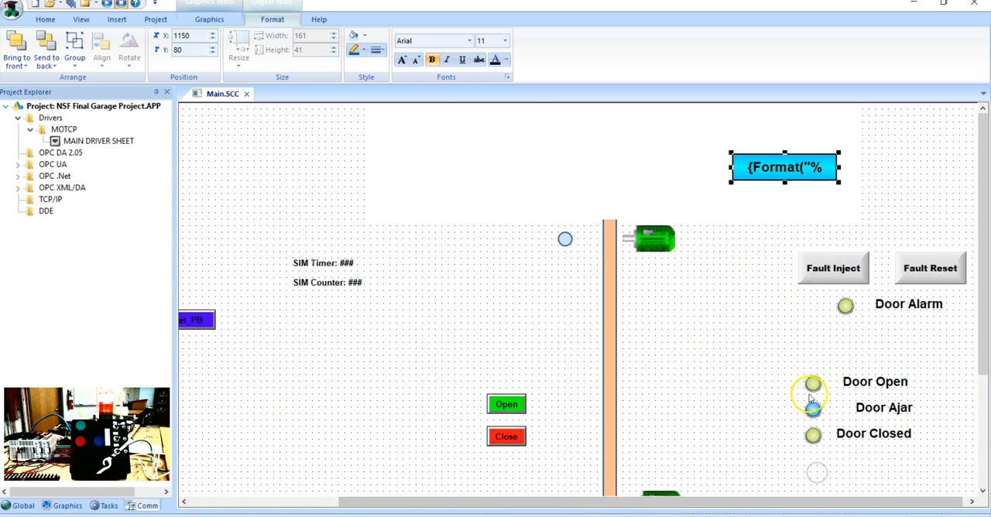
pyautogui.doubleClick(814, 408)
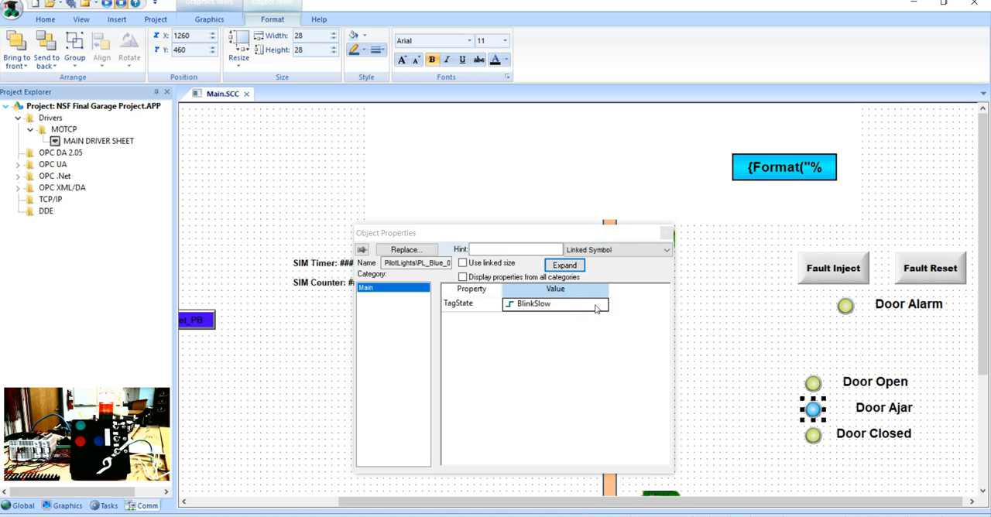
pyautogui.doubleClick(596, 306)
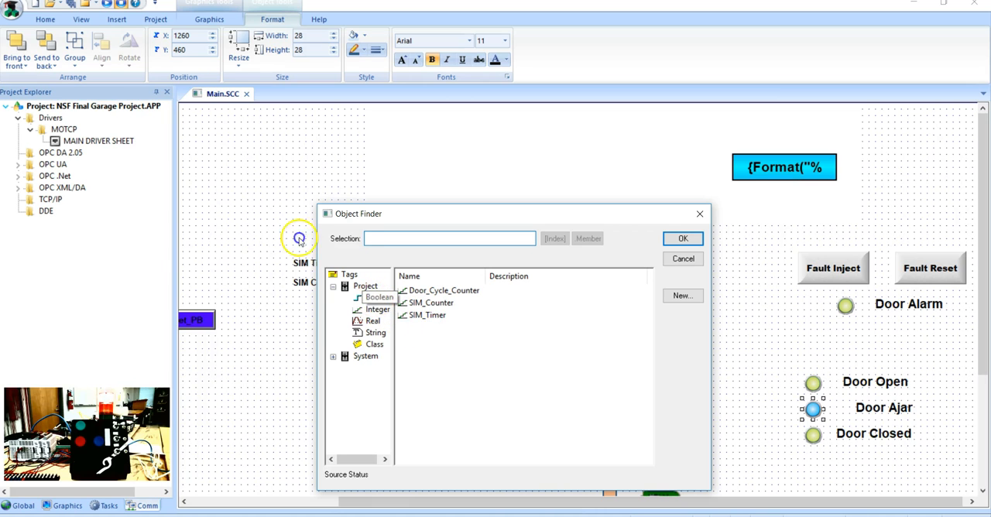
pyautogui.click(377, 298)
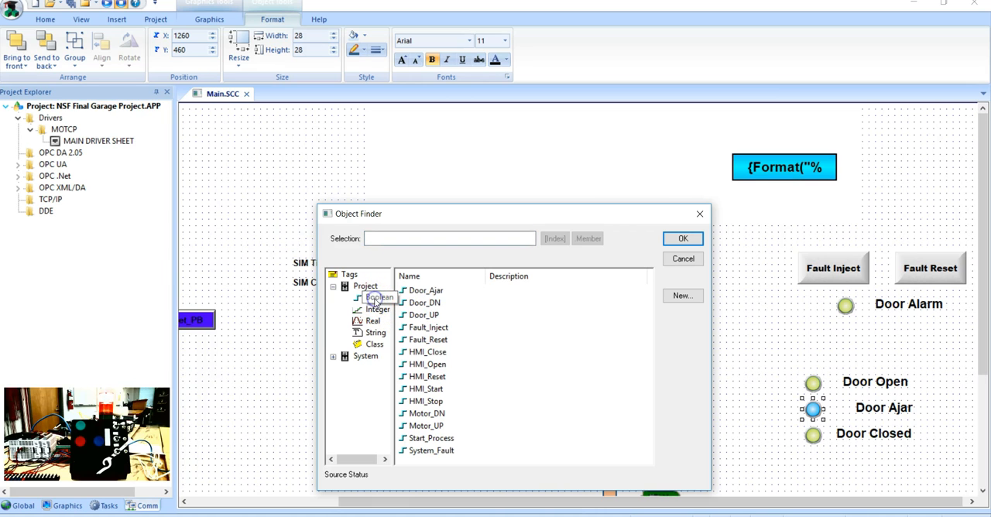
pyautogui.doubleClick(433, 292)
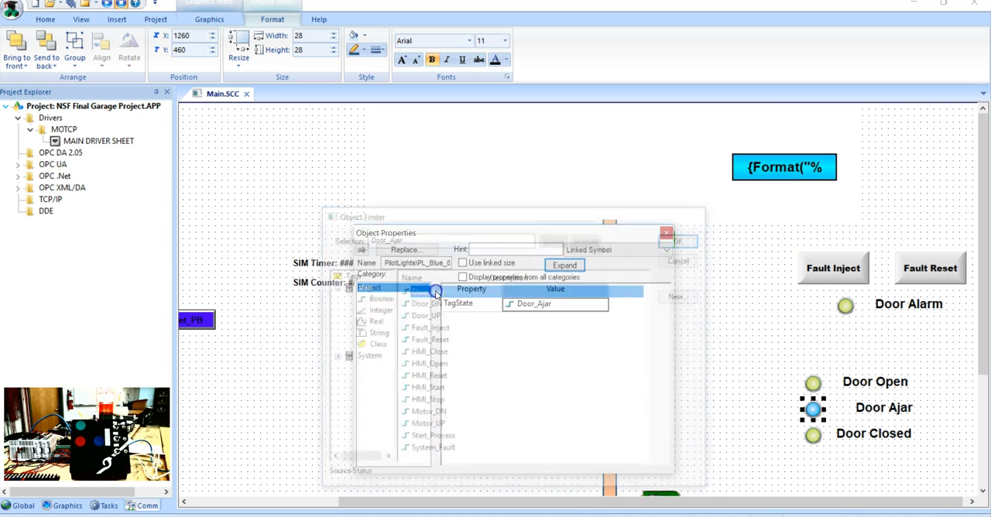
pyautogui.click(667, 233)
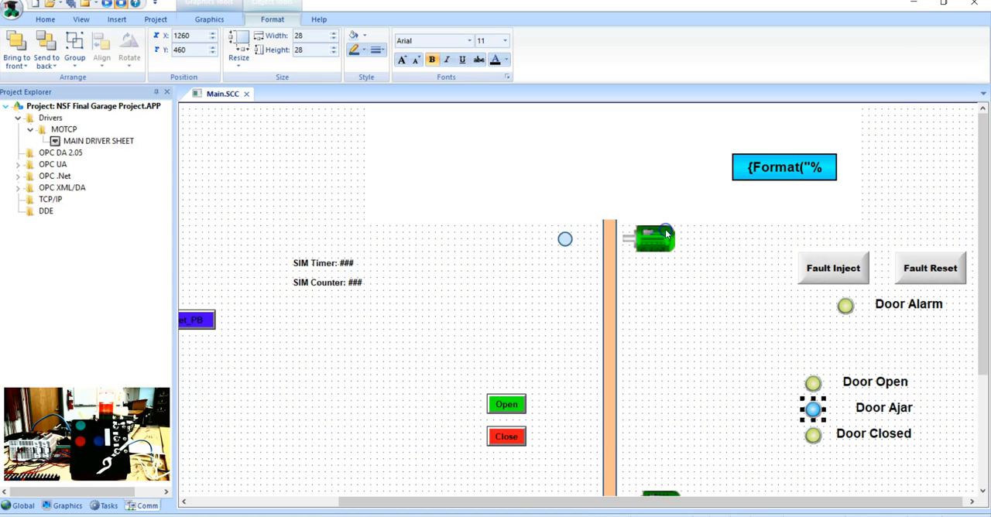
# Step: Move the LCD display symbol to X 1170, Y 60 and run the project
pyautogui.moveTo(764, 171); pyautogui.dragTo(777, 158)
pyautogui.click(776, 162)
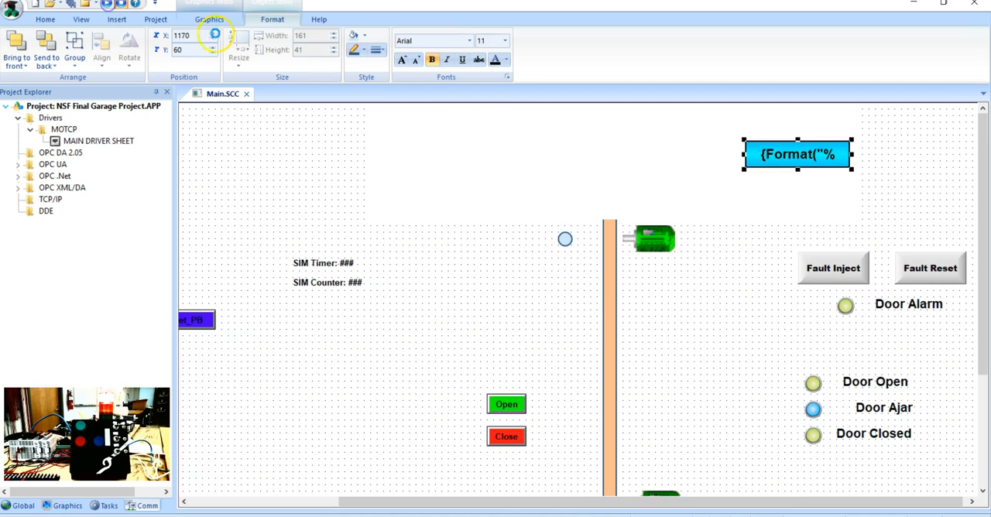
pyautogui.hscroll(-3, 654, 139)
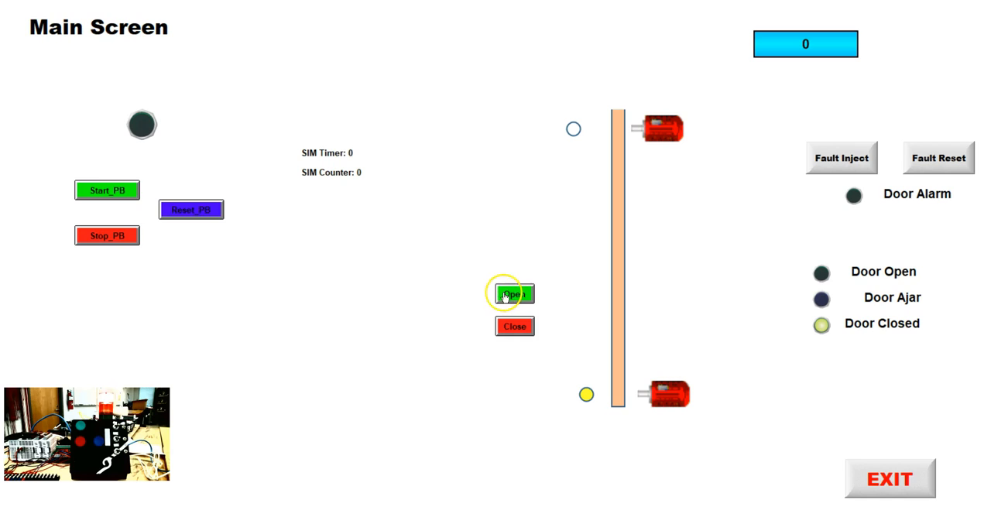
# Step: Test the running Main screen by starting the process, opening the door and closing it again after it has fully opened
pyautogui.click(122, 194)
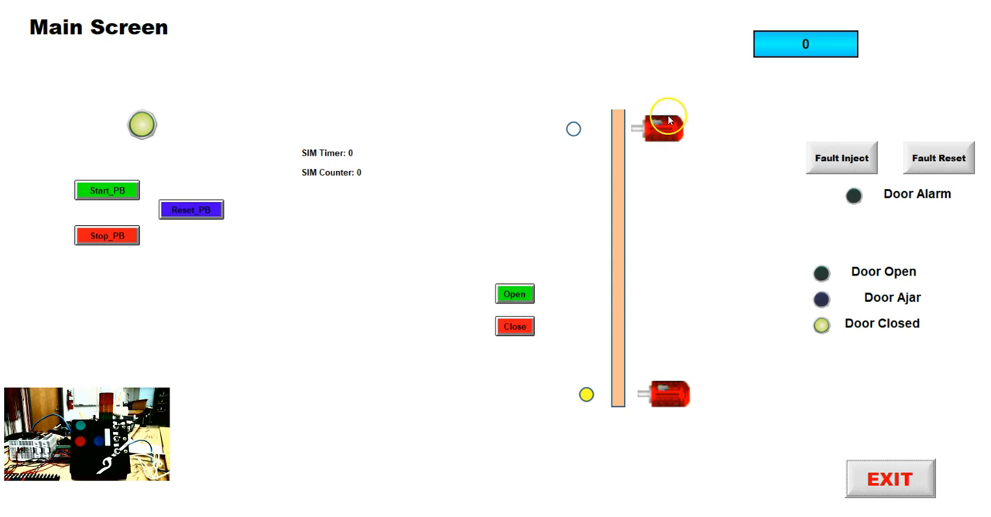
pyautogui.click(522, 295)
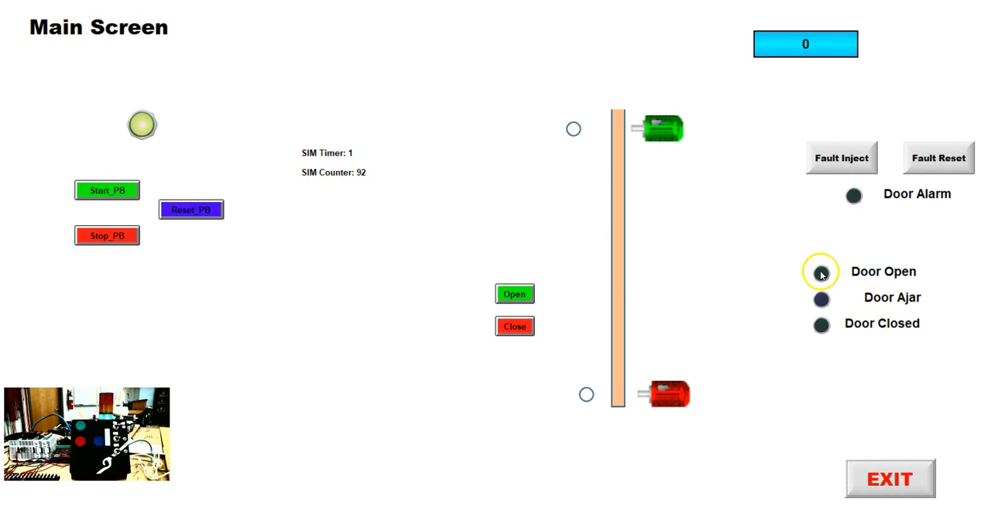
pyautogui.click(572, 131)
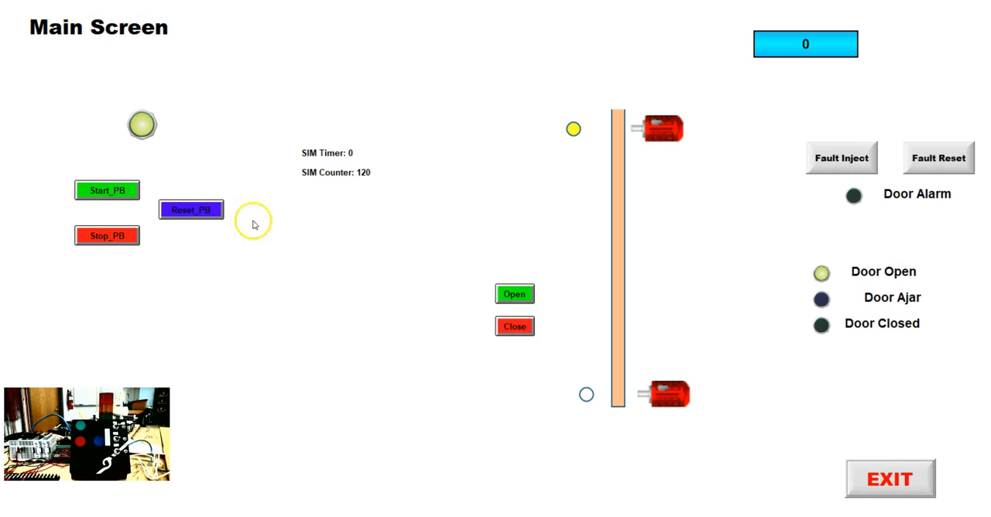
pyautogui.click(516, 329)
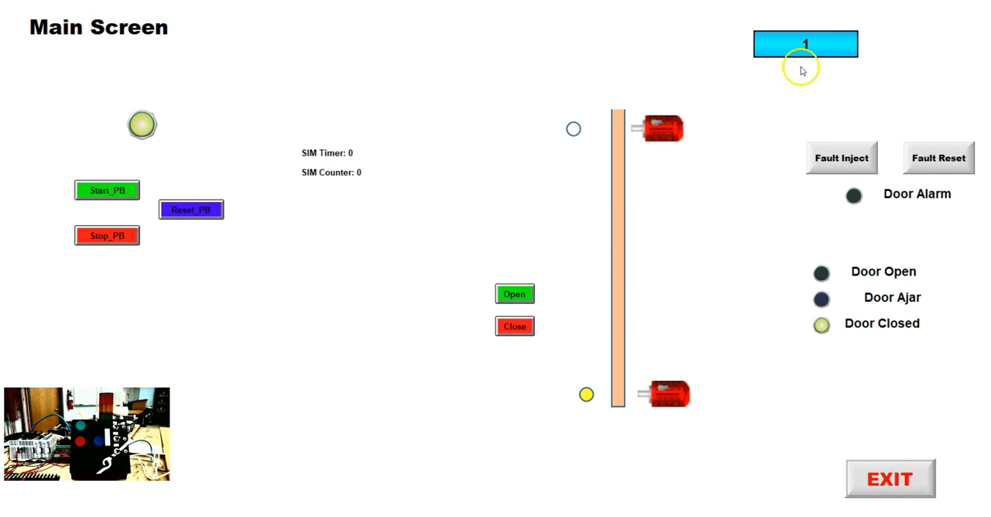
# Step: Run a second door open and close cycle to check the cycle counter display, and exit the runtime
pyautogui.click(513, 295)
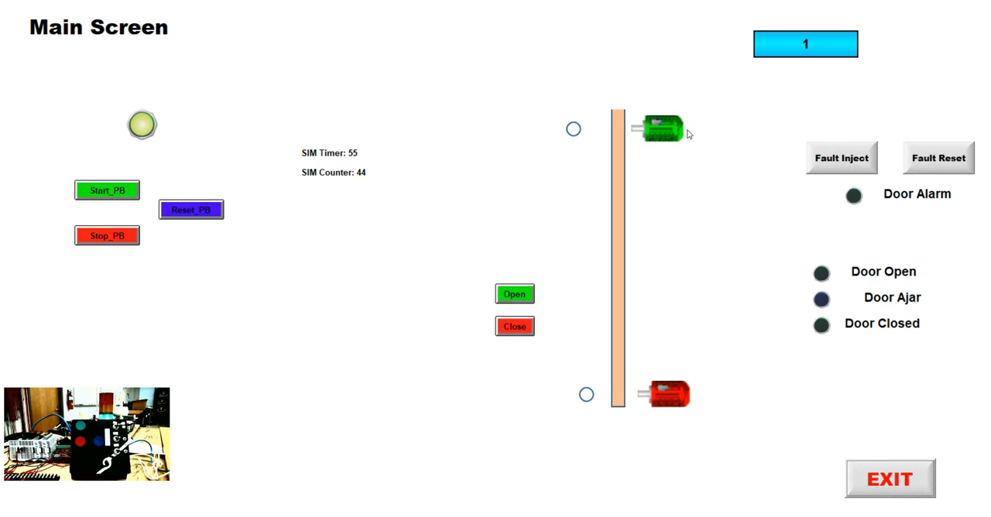
pyautogui.click(802, 44)
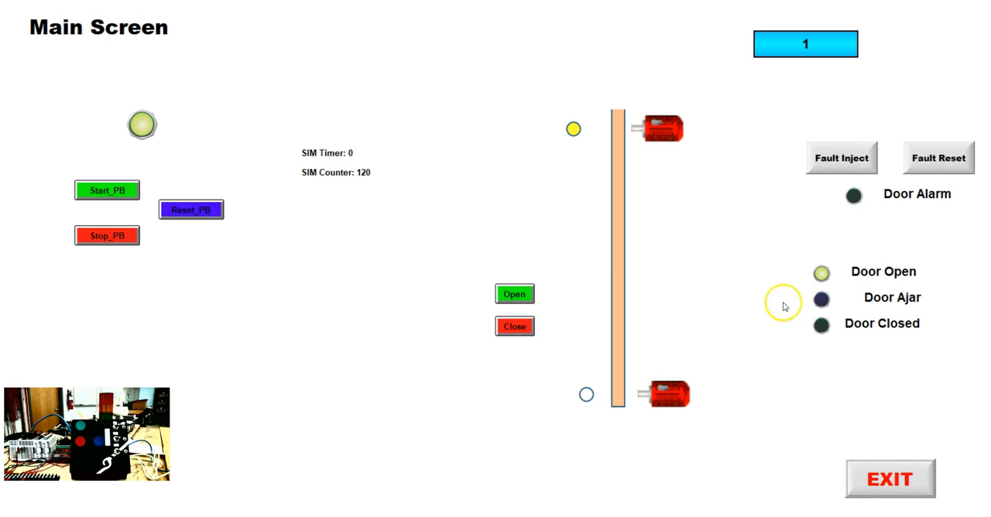
pyautogui.click(512, 328)
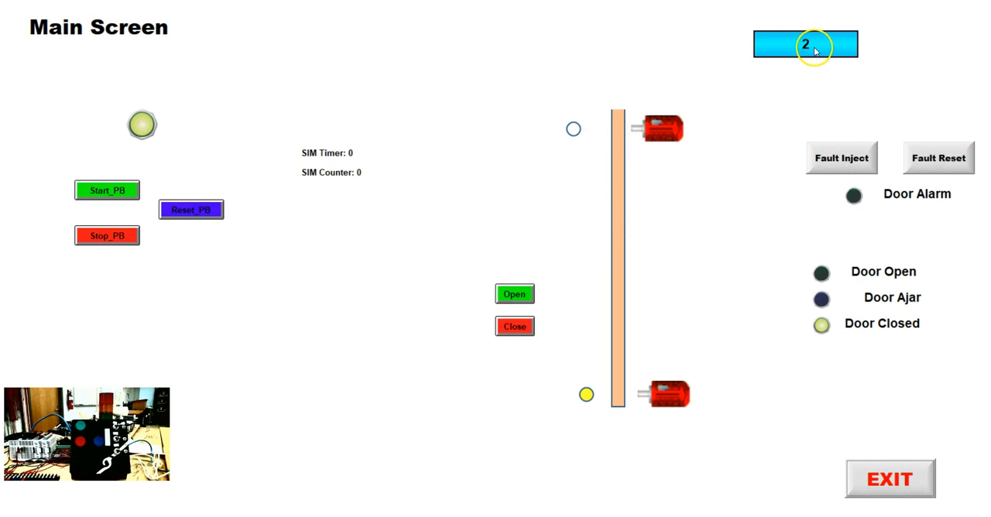
pyautogui.click(893, 481)
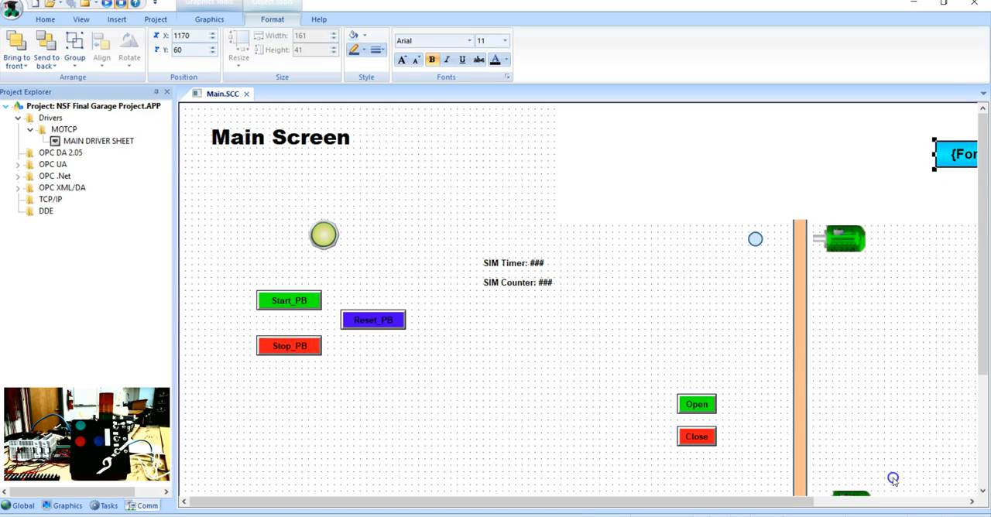
# Step: Apply a Visibility/Position animation to the orange garage door bar and open its object properties
pyautogui.click(799, 375)
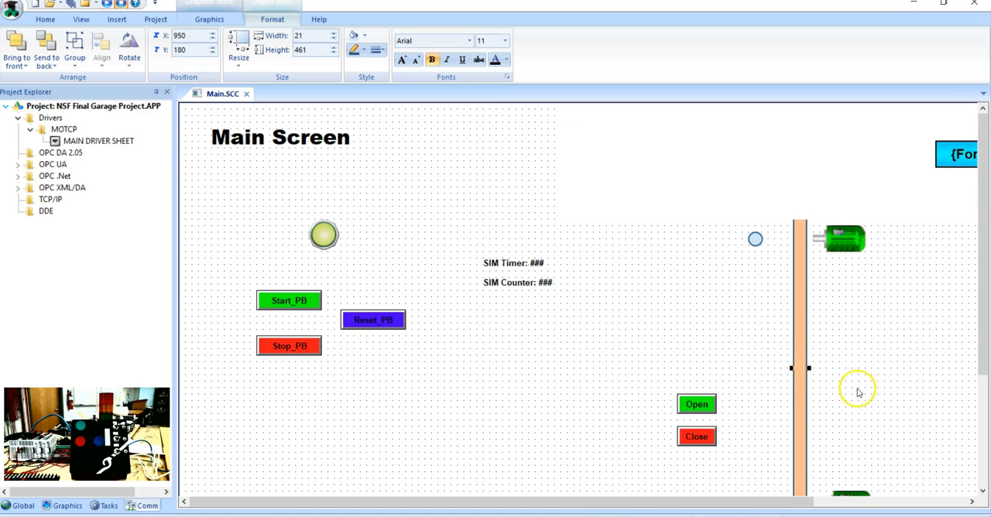
pyautogui.moveTo(982, 327); pyautogui.dragTo(988, 384)
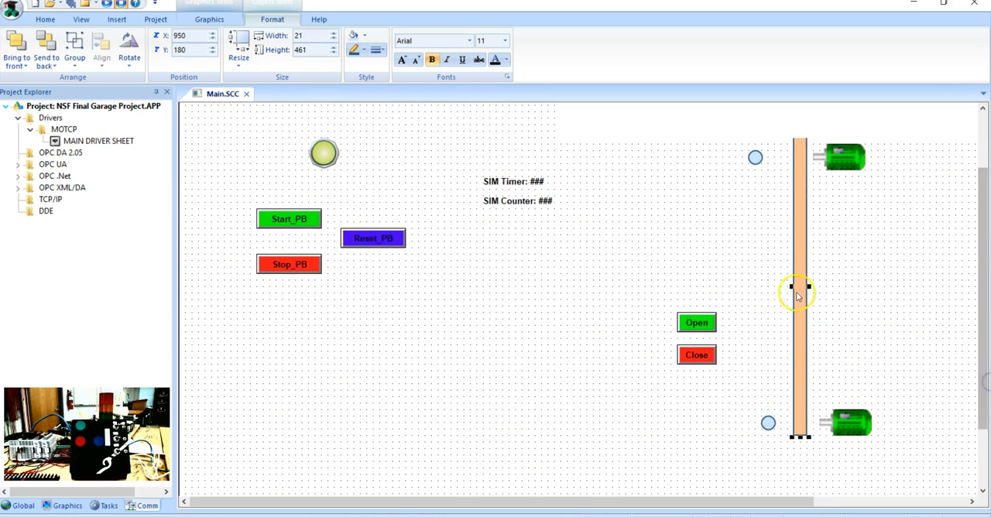
pyautogui.click(221, 19)
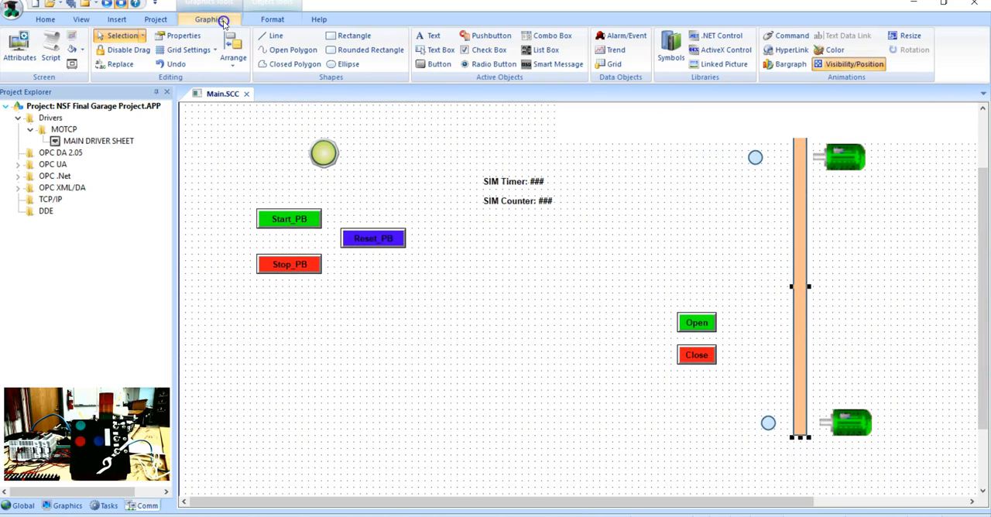
pyautogui.click(828, 65)
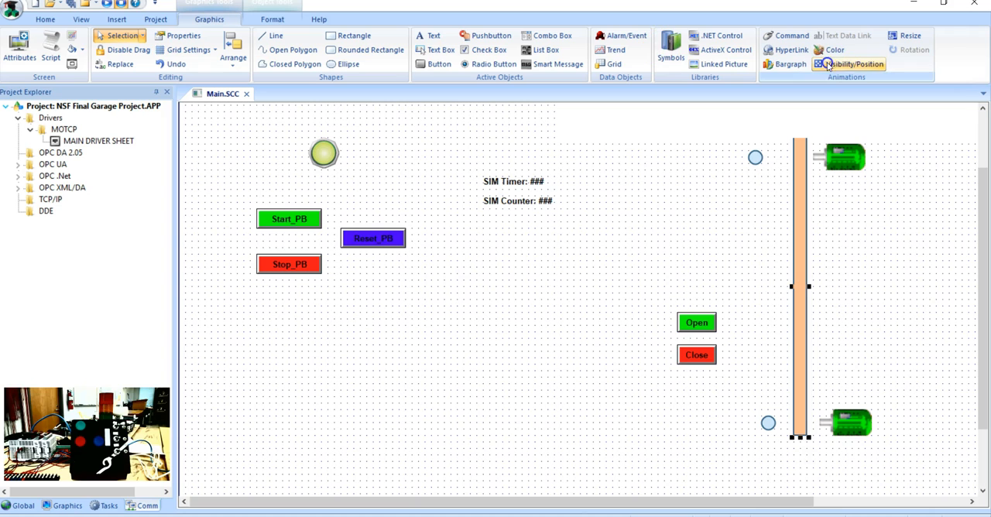
pyautogui.click(828, 65)
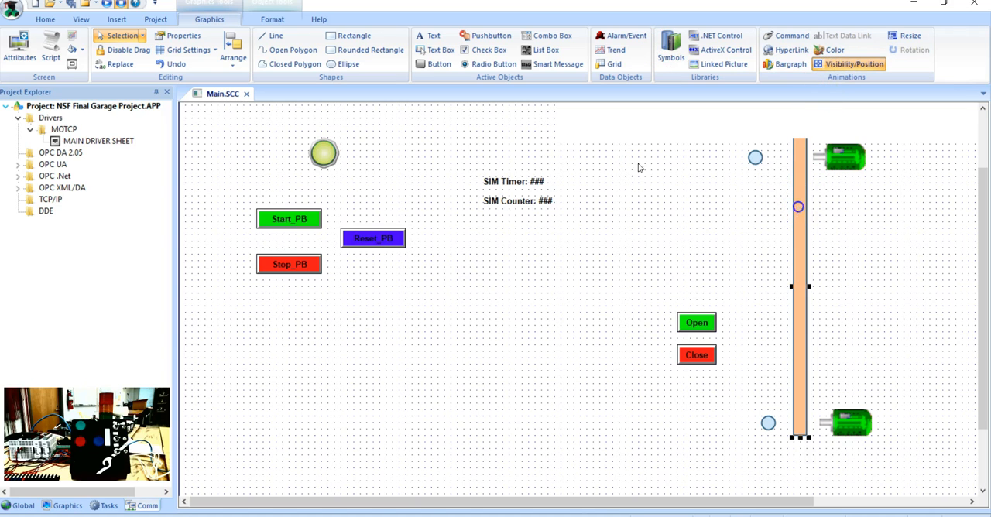
pyautogui.rightClick(794, 201)
pyautogui.click(841, 217)
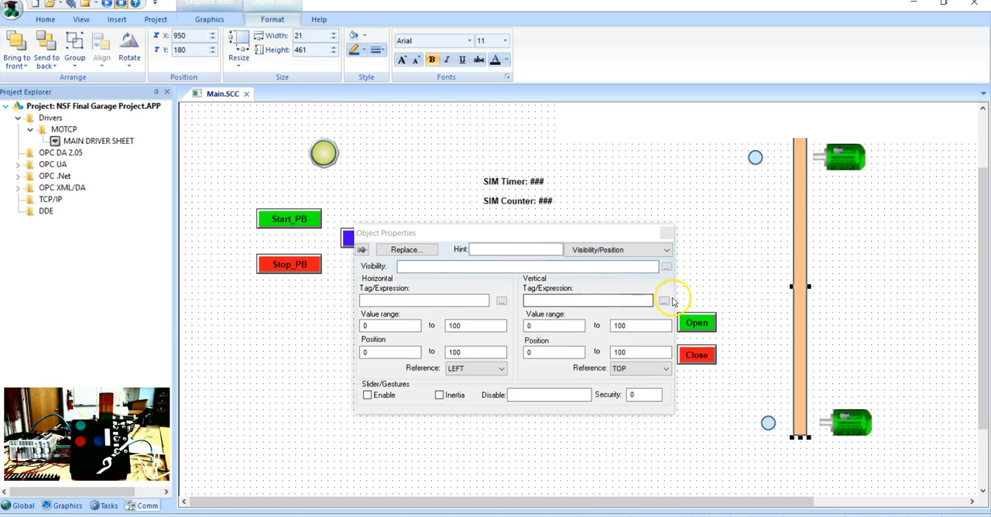
# Step: Link the door's vertical movement to SIM_Counter with value range 0 to 120 and position 0 to -600, and close the properties
pyautogui.click(665, 301)
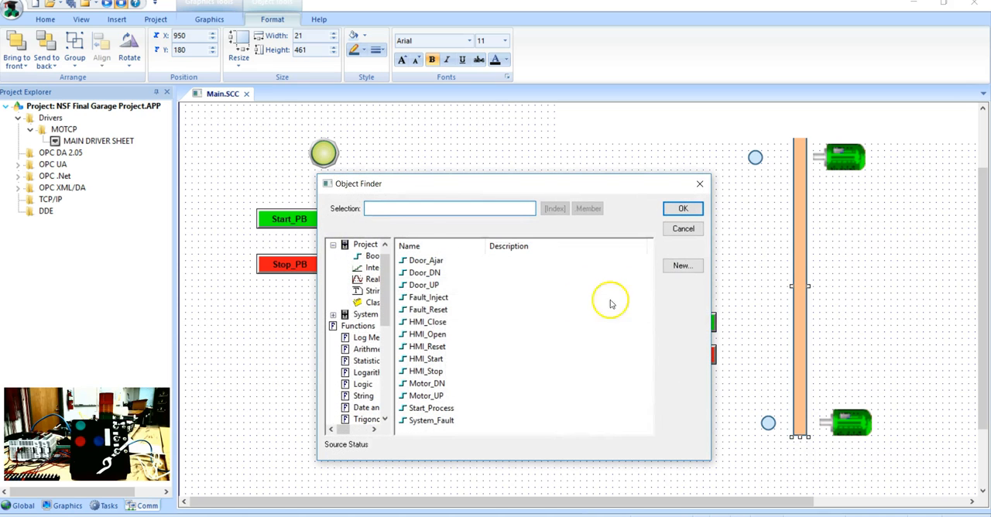
pyautogui.click(369, 268)
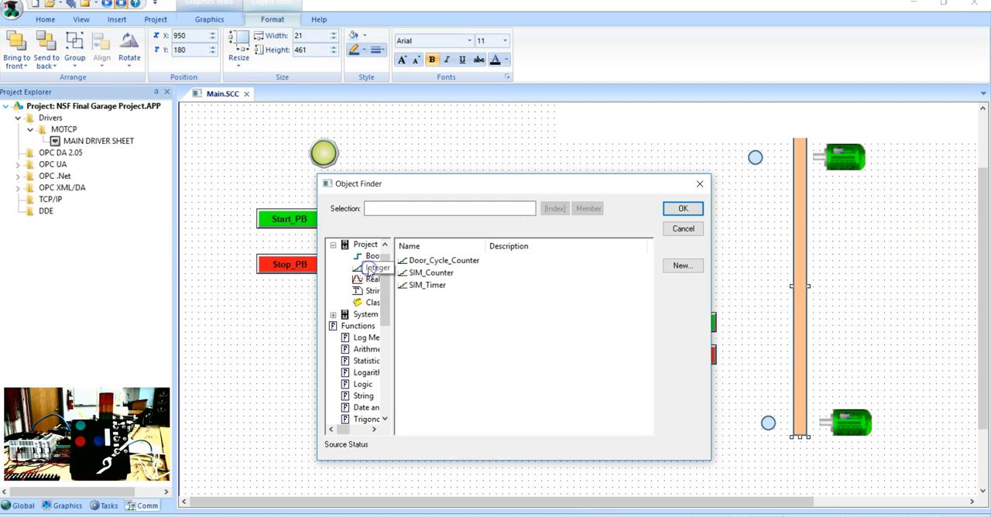
pyautogui.doubleClick(434, 272)
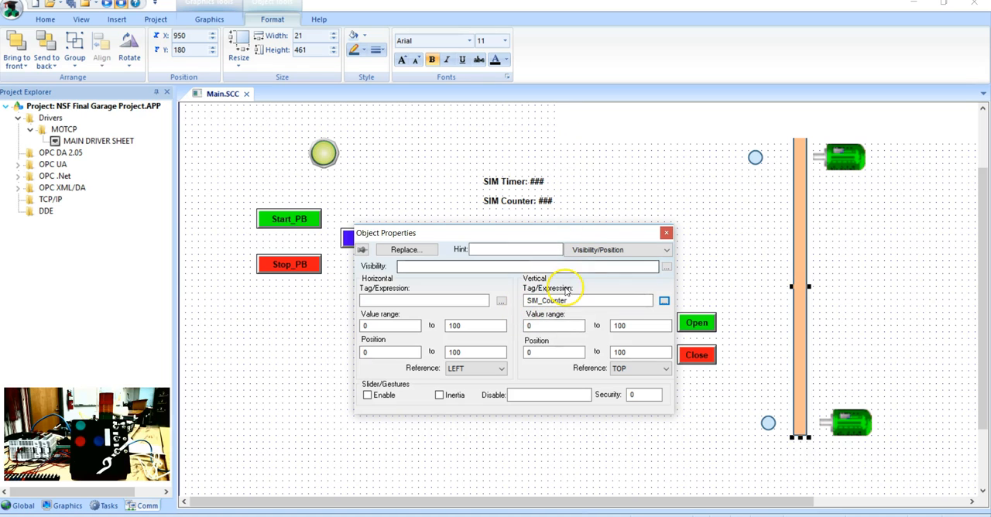
pyautogui.click(639, 325)
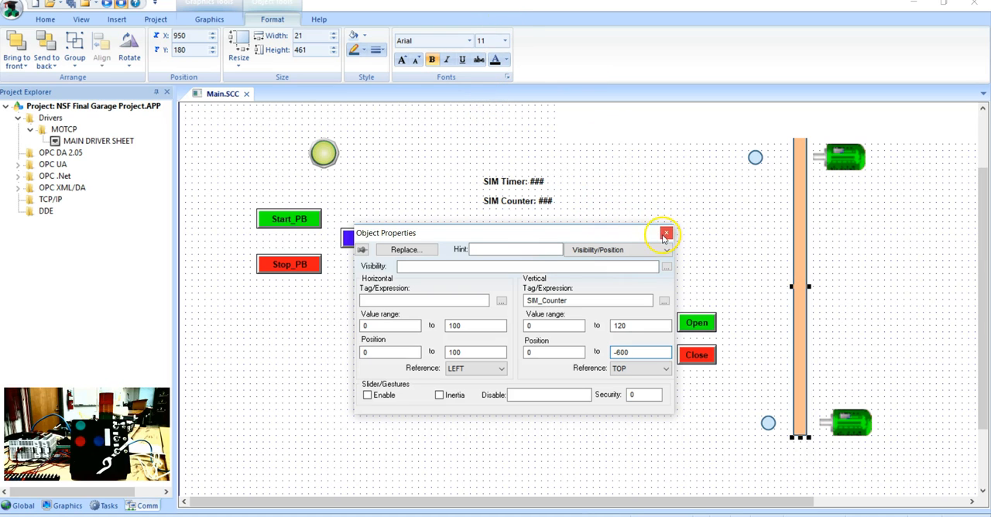
pyautogui.click(660, 235)
pyautogui.click(665, 234)
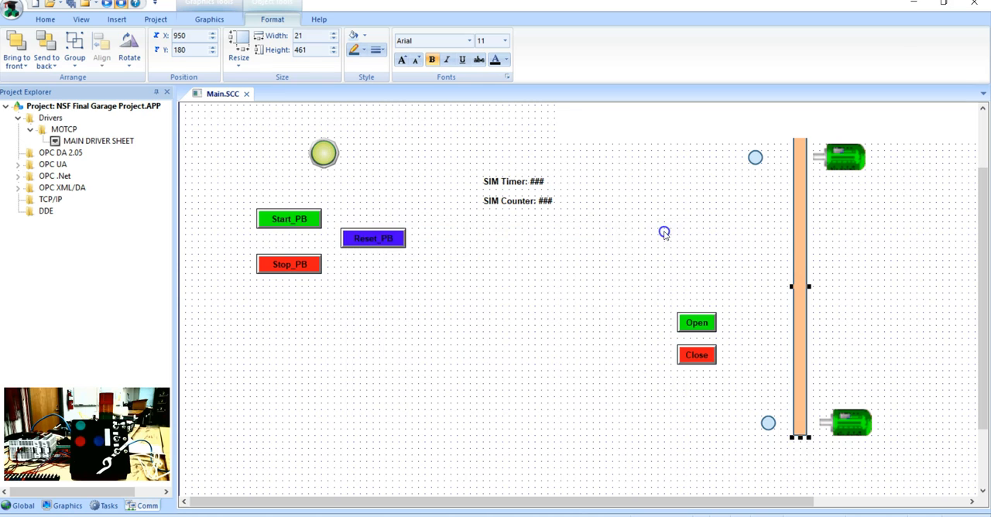
# Step: Copy the Door Alarm label to just below the blue LCD display
pyautogui.moveTo(613, 494); pyautogui.dragTo(901, 451)
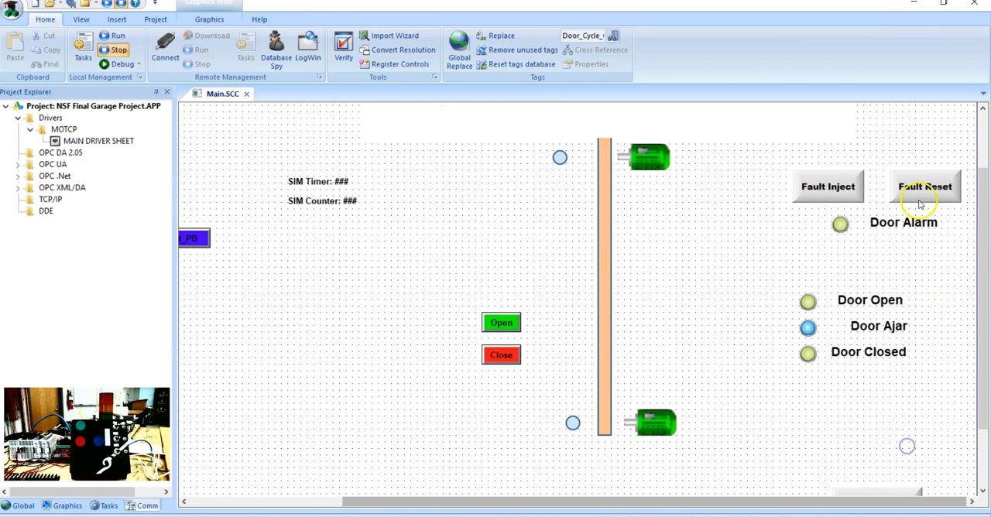
pyautogui.scroll(2, 855, 176)
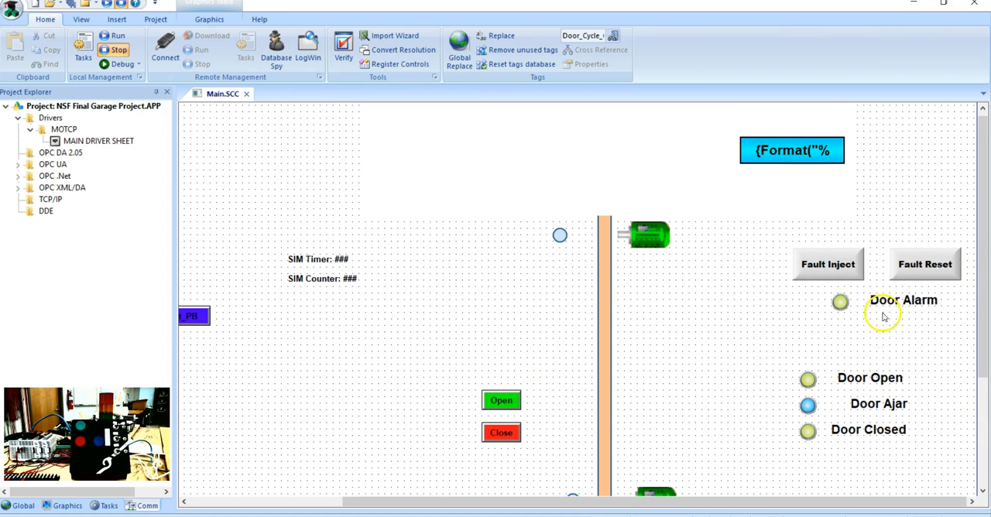
pyautogui.click(907, 304)
pyautogui.moveTo(903, 303); pyautogui.dragTo(793, 187)
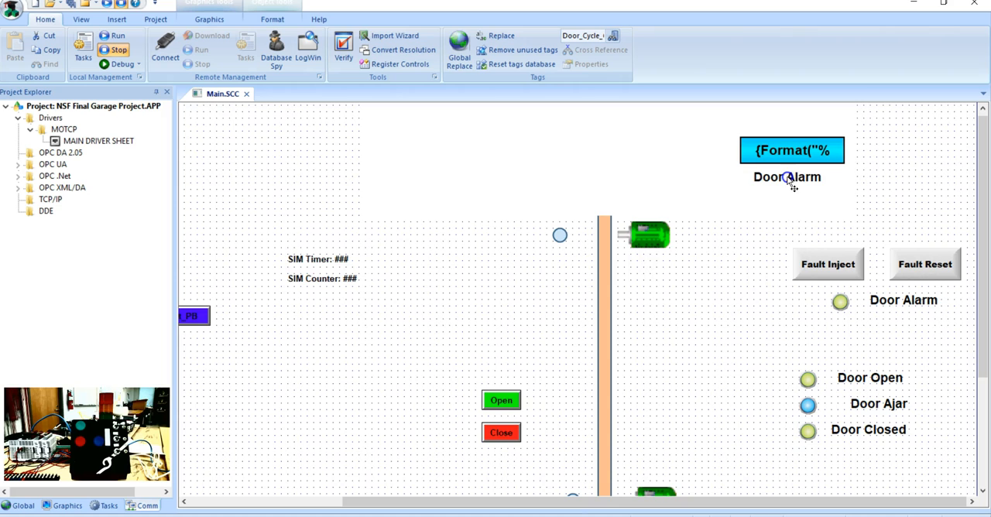
# Step: Change the copied label's caption to Door Cycle Counter and centre it under the LCD display
pyautogui.doubleClick(794, 179)
pyautogui.click(468, 279)
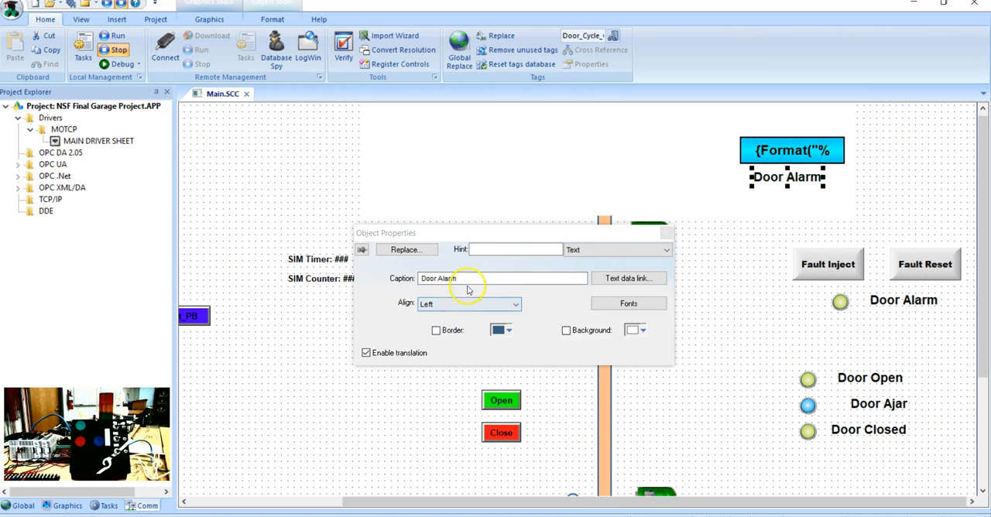
pyautogui.press('BackSpace')
pyautogui.press('BackSpace')
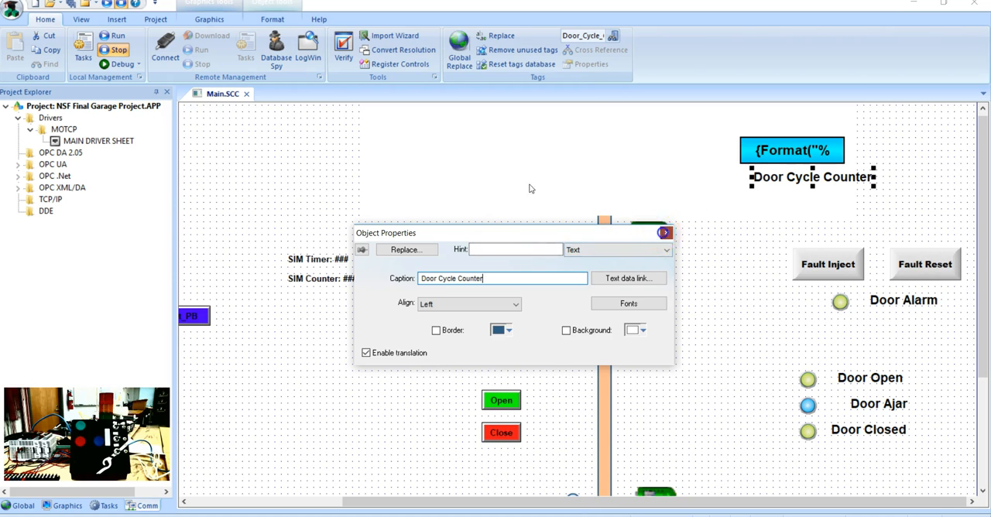
pyautogui.click(664, 234)
pyautogui.moveTo(798, 173); pyautogui.dragTo(782, 176)
pyautogui.click(688, 182)
# Step: Run the project, test the animated door with a full open and close cycle, and exit the runtime
pyautogui.scroll(-1, 456, 292)
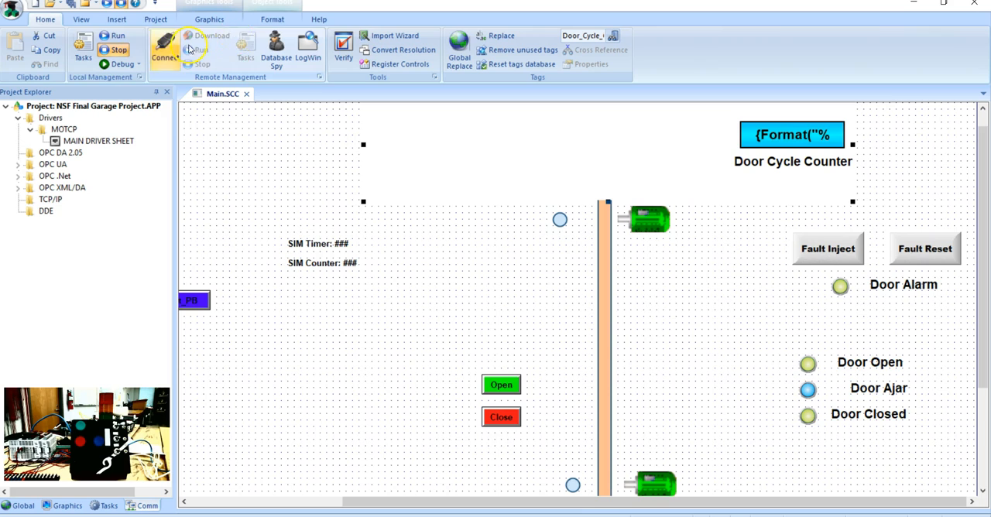
pyautogui.click(110, 5)
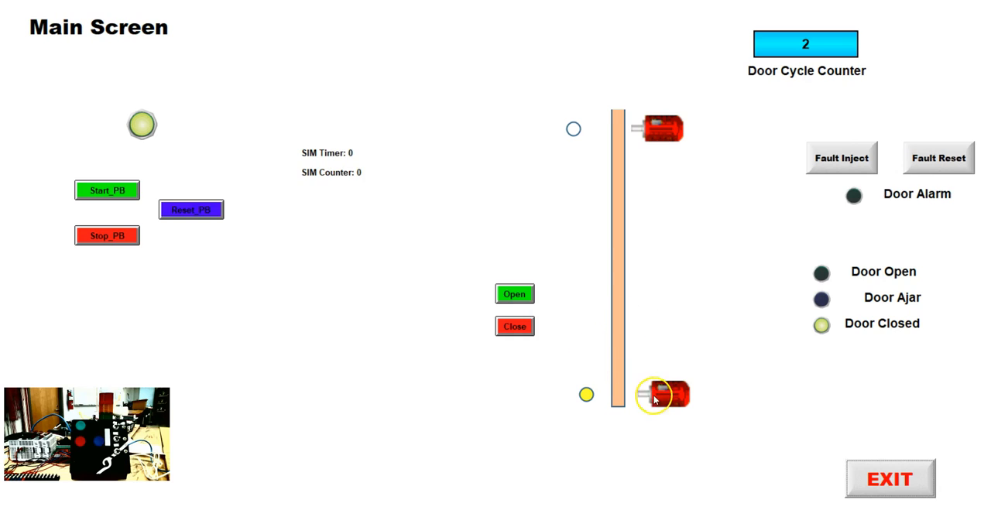
pyautogui.click(513, 294)
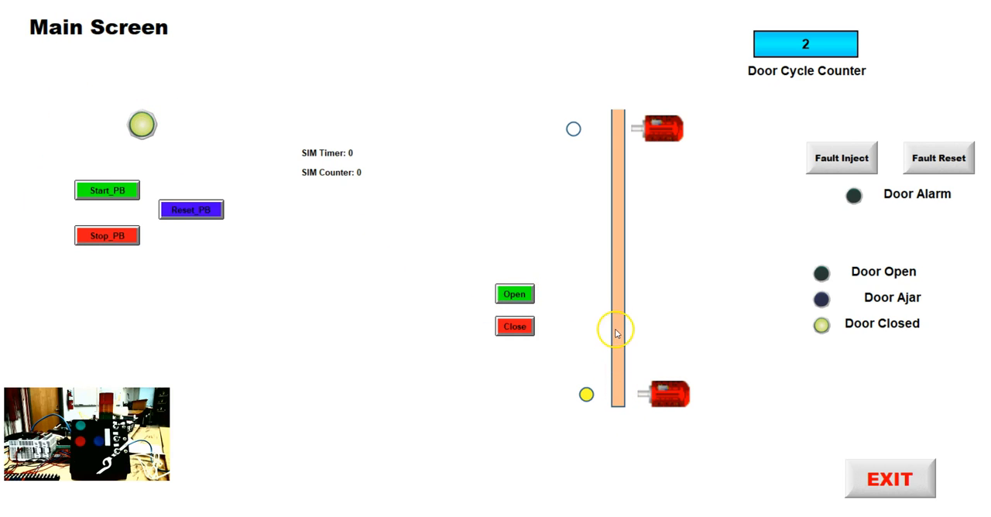
pyautogui.click(510, 294)
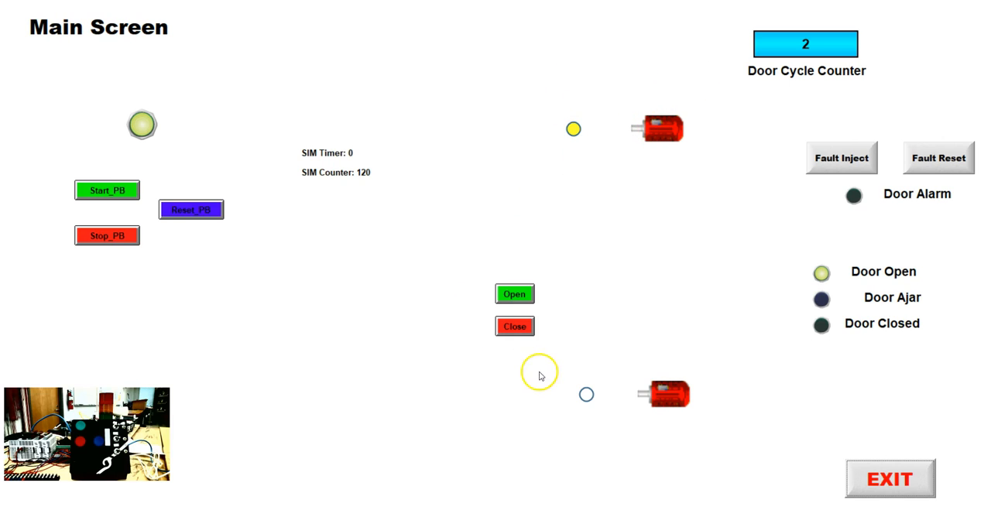
pyautogui.click(515, 327)
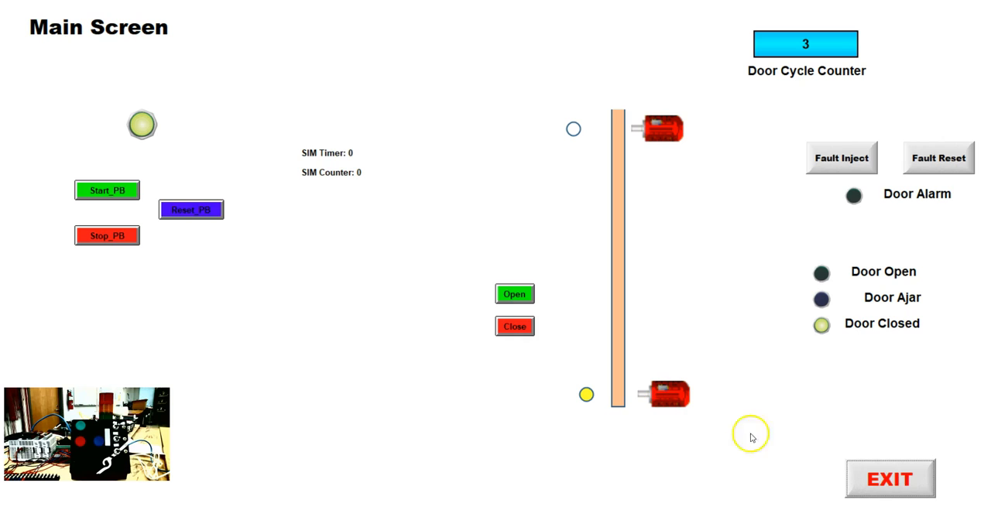
pyautogui.click(903, 482)
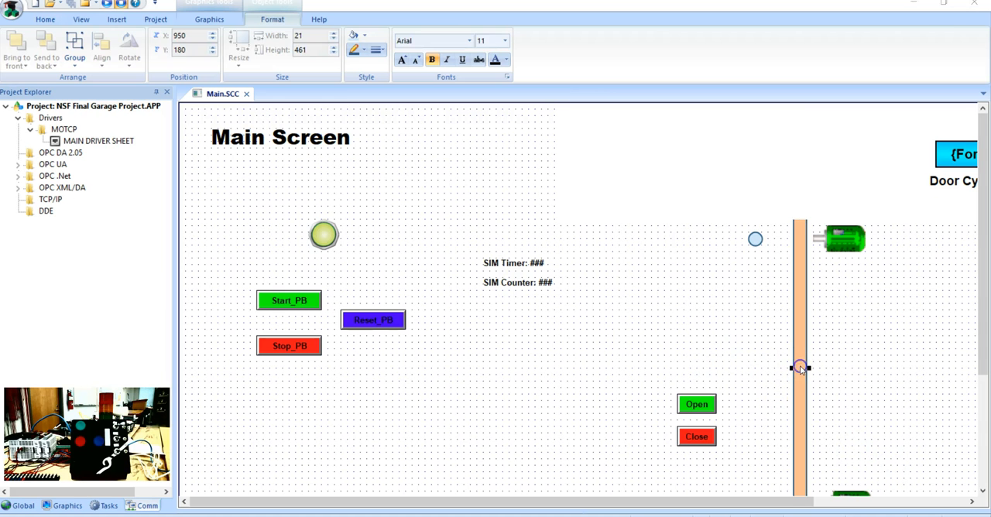
# Step: Set the end value of the garage door's vertical position to -480 and close the properties
pyautogui.doubleClick(800, 367)
pyautogui.click(645, 352)
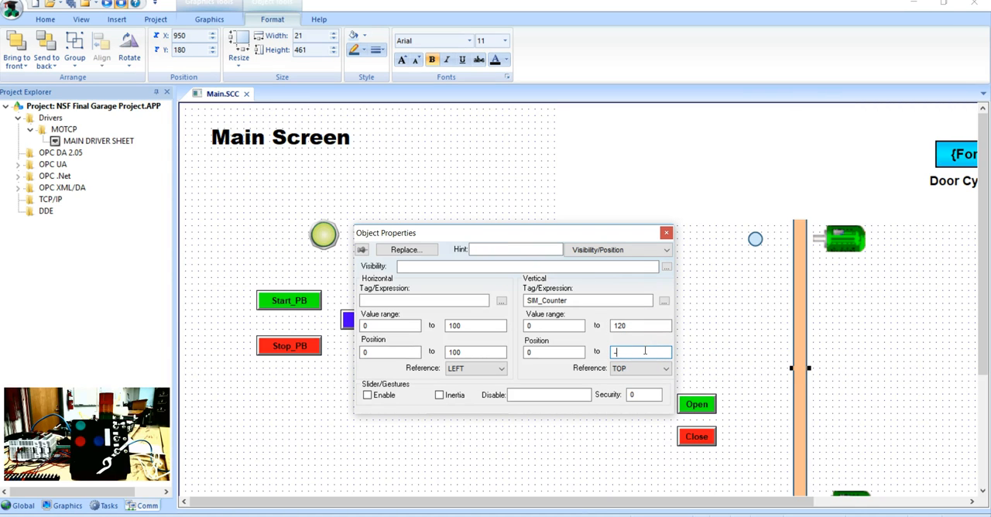
pyautogui.click(666, 234)
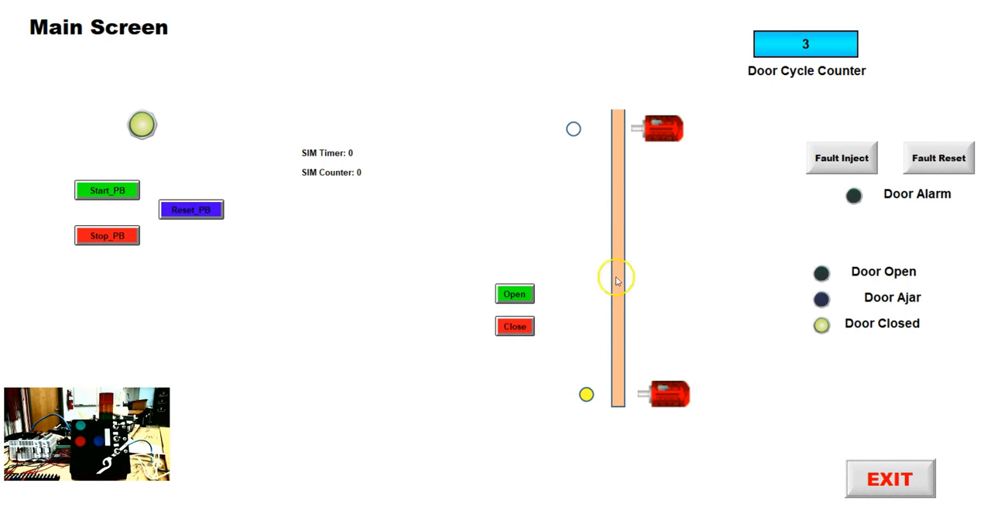
# Step: Test the door travel at runtime by opening and closing the door, and exit the runtime
pyautogui.click(514, 295)
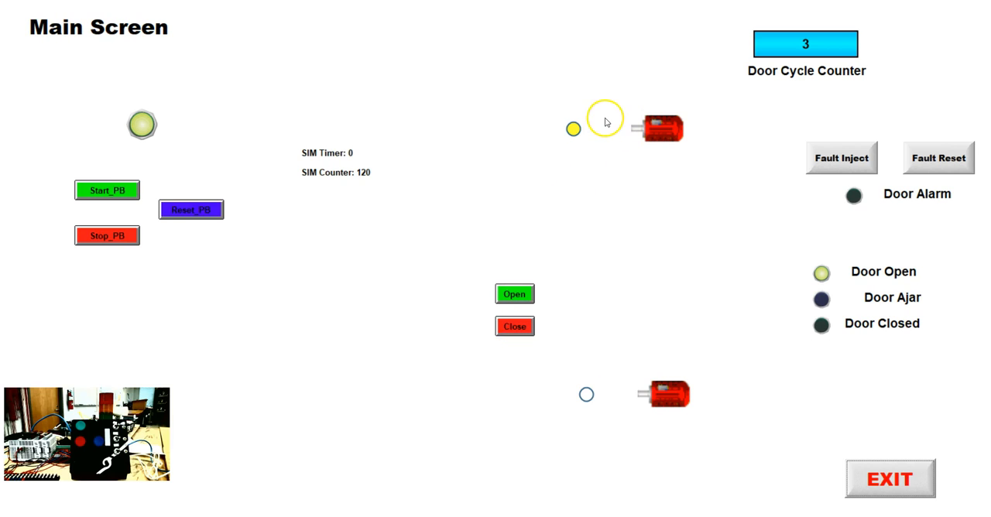
pyautogui.click(515, 327)
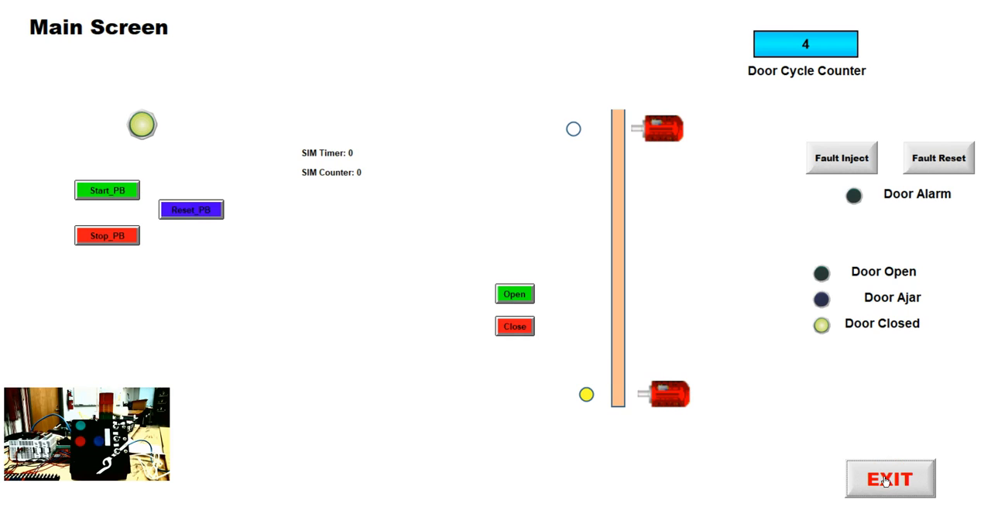
pyautogui.click(885, 481)
# Step: Set the end value of the garage door's vertical position to -440 and close the properties
pyautogui.click(811, 320)
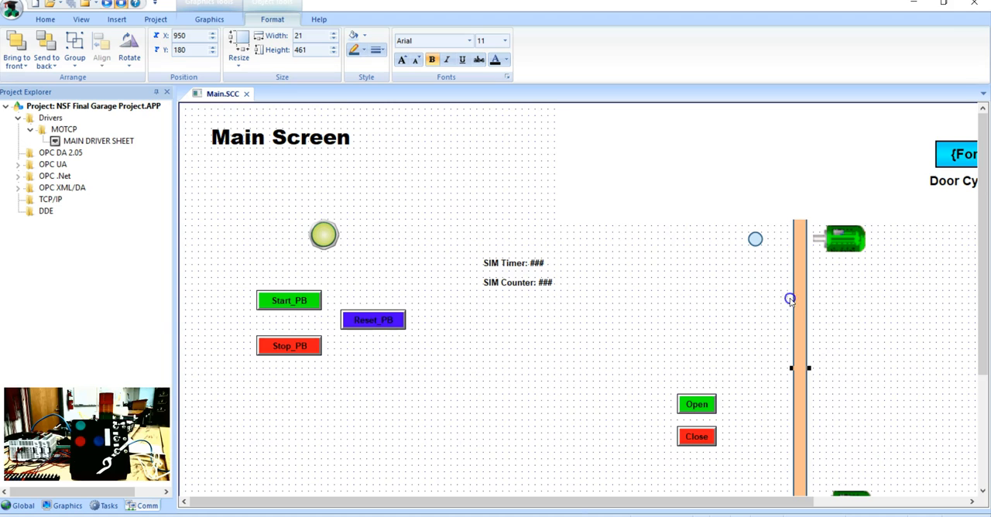
pyautogui.doubleClick(801, 309)
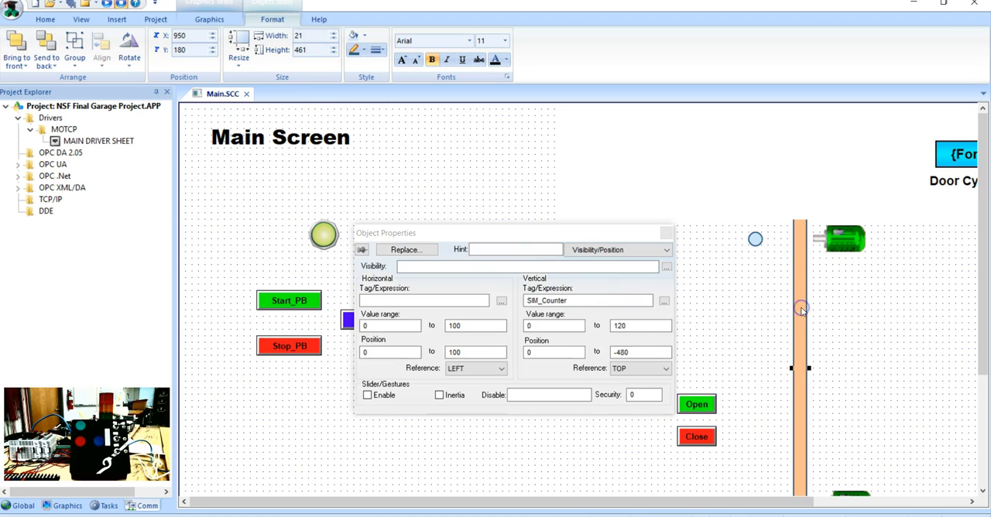
pyautogui.click(639, 356)
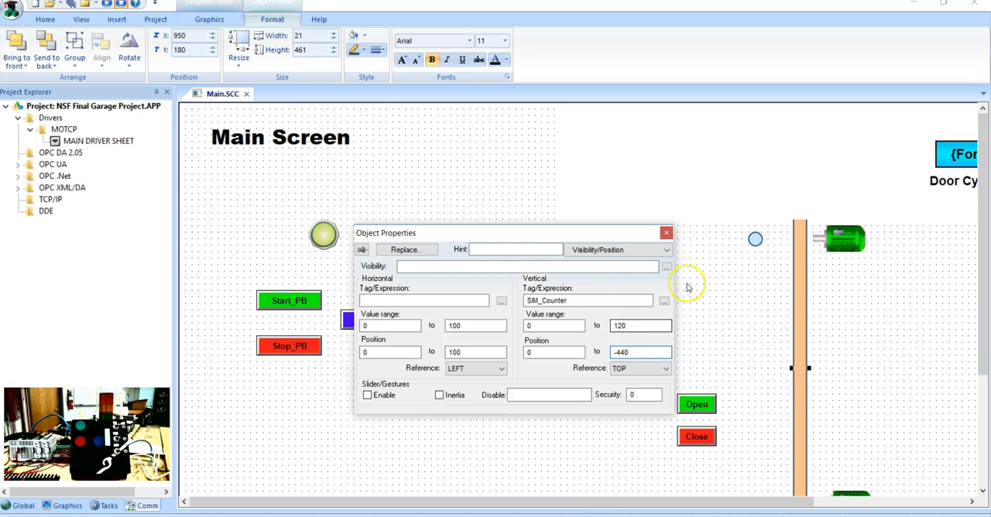
pyautogui.click(666, 233)
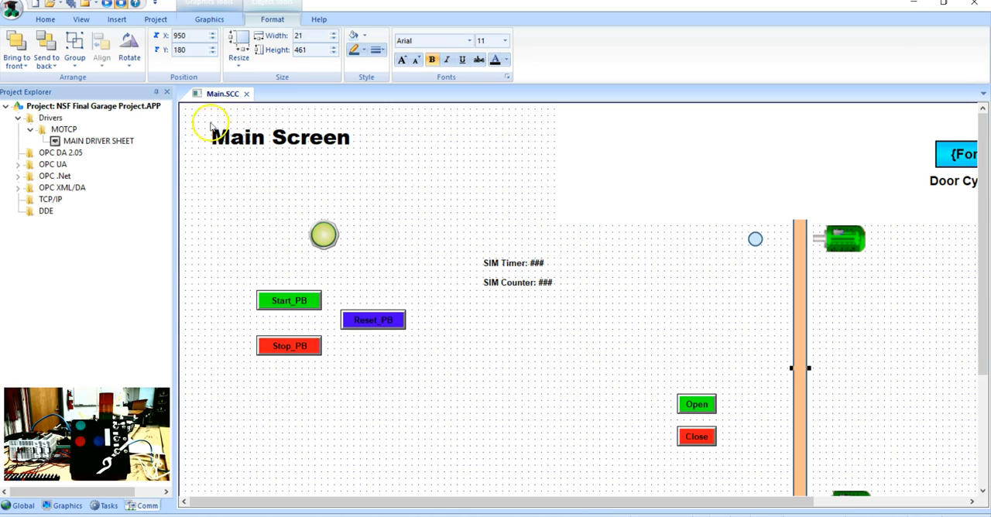